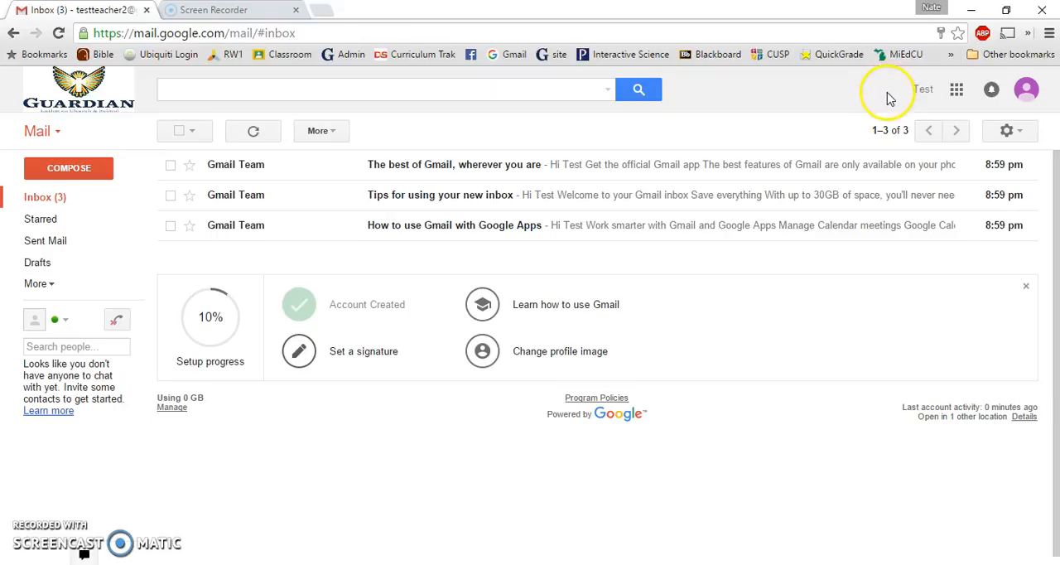
# Switch from Gmail to Google Classroom through the Google apps and get started in the teacher role
pyautogui.click(960, 96)
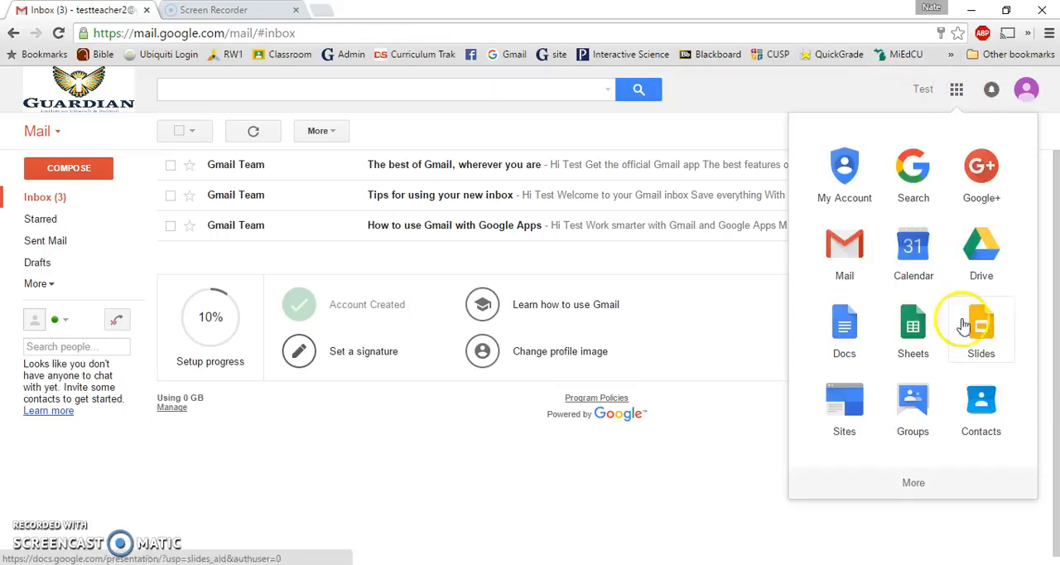
pyautogui.click(920, 480)
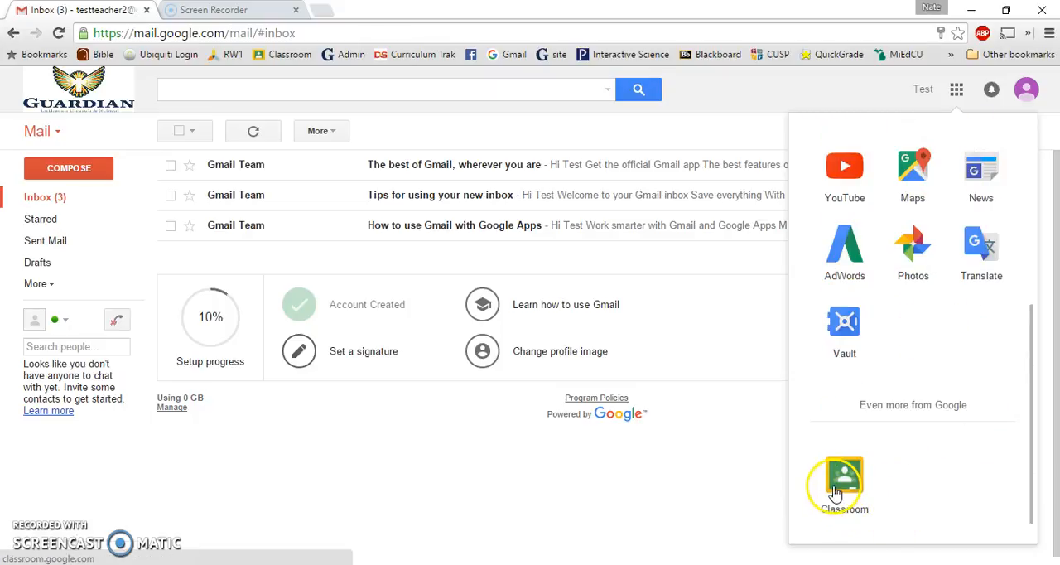
pyautogui.click(842, 480)
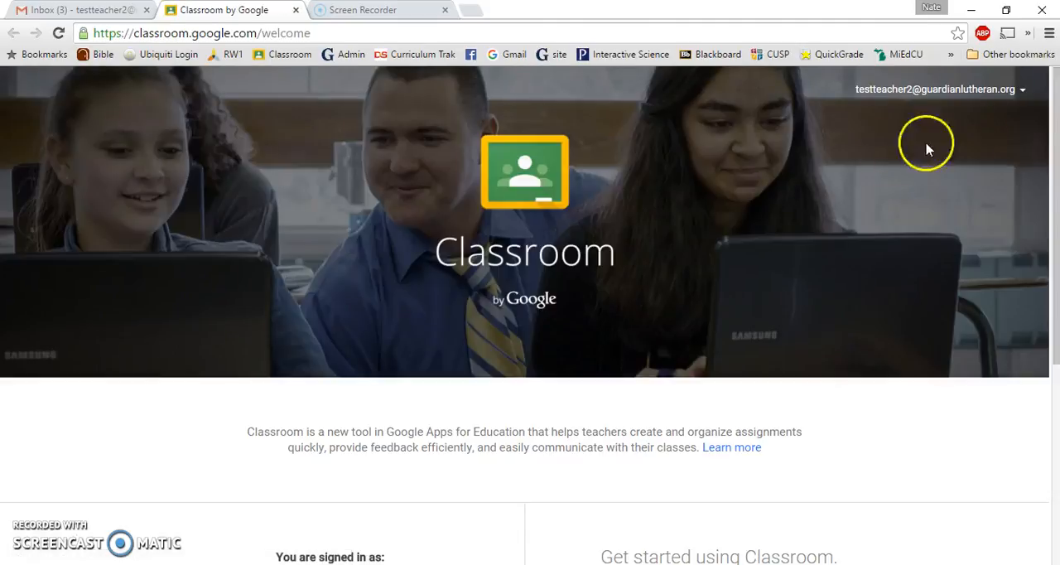
pyautogui.click(1056, 96)
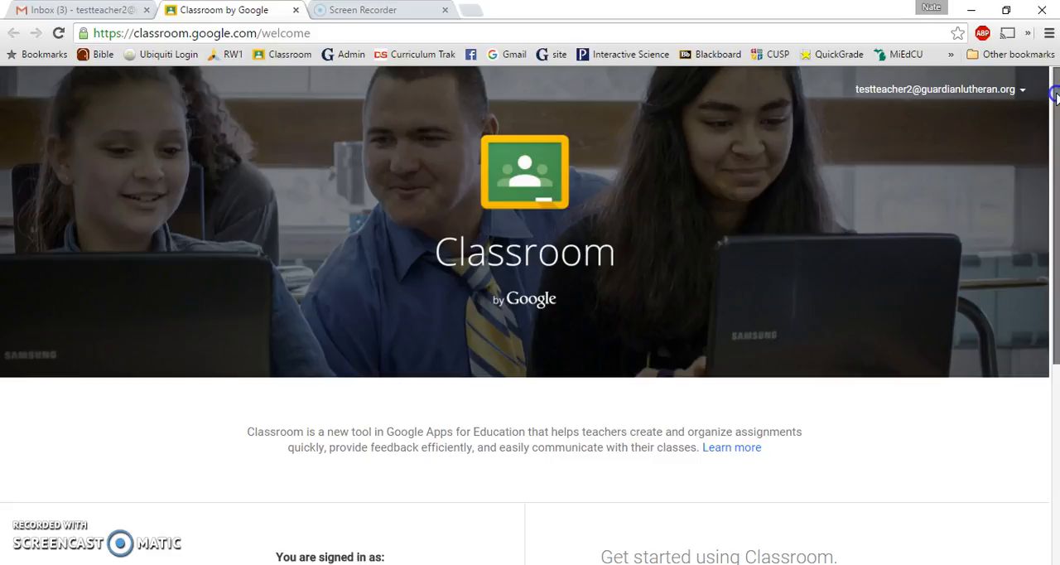
pyautogui.moveTo(1056, 97); pyautogui.dragTo(1048, 238)
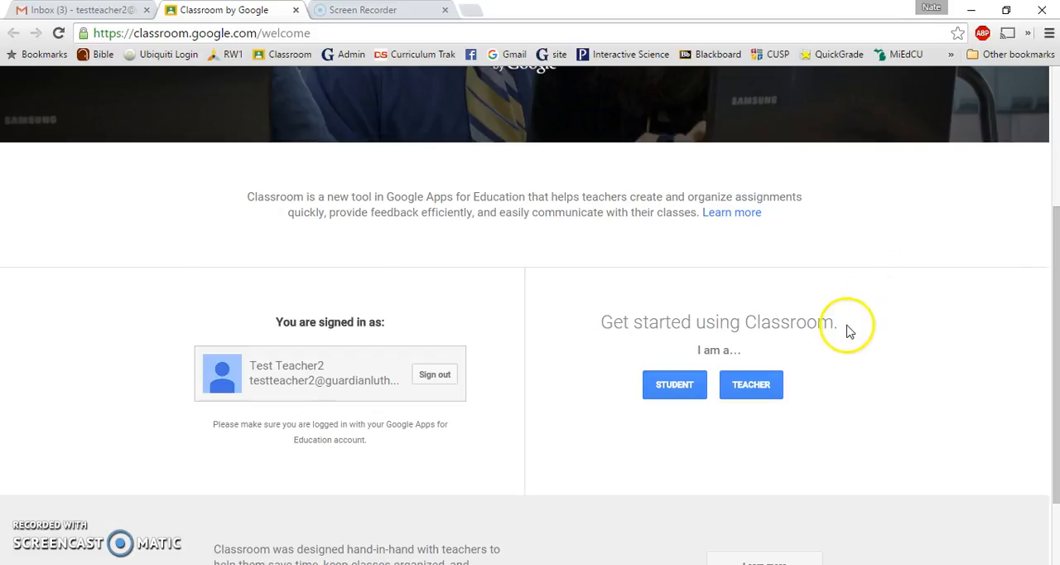
pyautogui.click(748, 389)
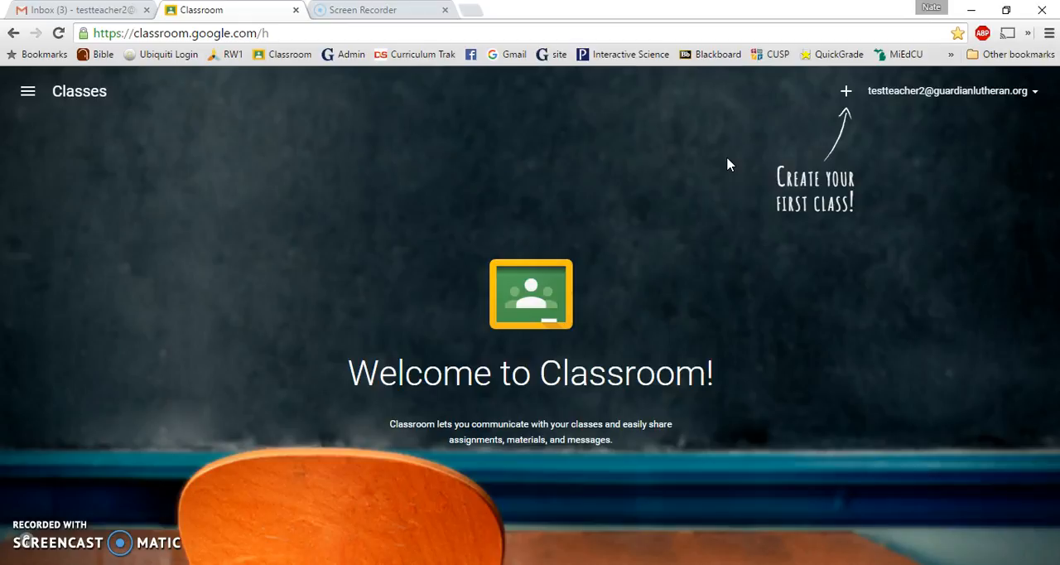
# Create a class named "My First Class" and leave its section blank
pyautogui.click(847, 103)
pyautogui.click(875, 151)
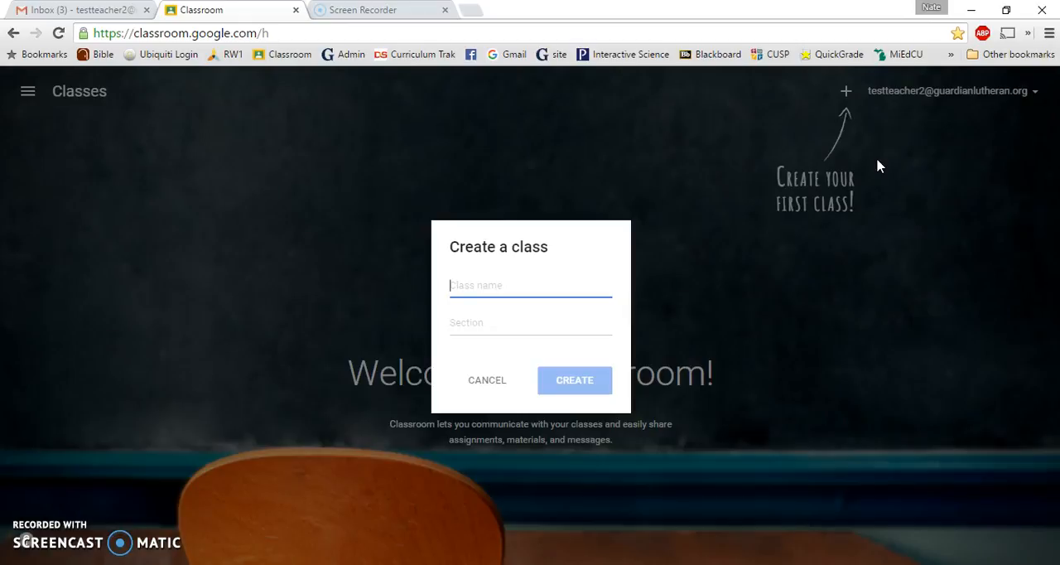
pyautogui.write('My First Class')
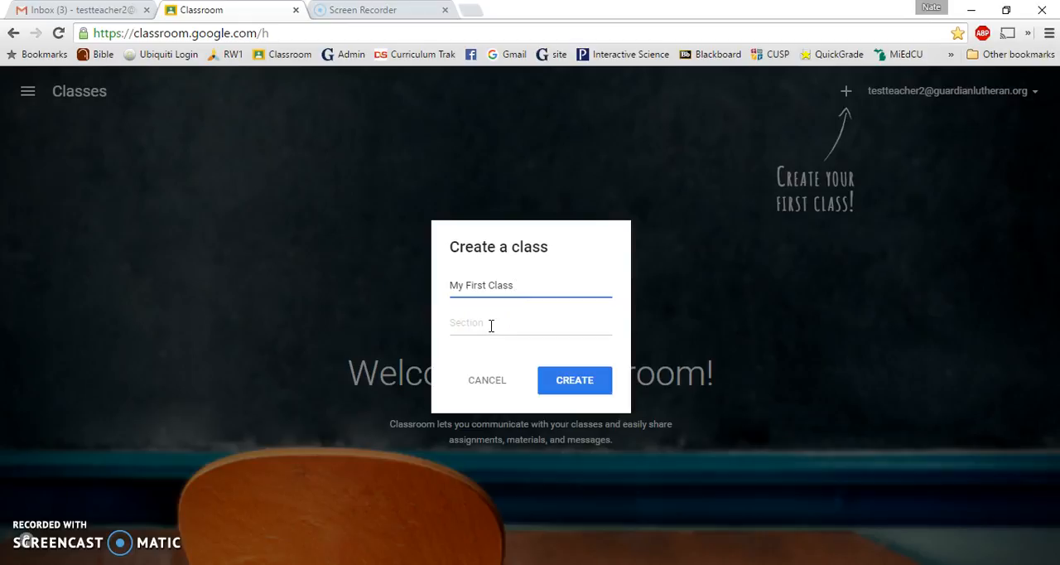
pyautogui.click(586, 386)
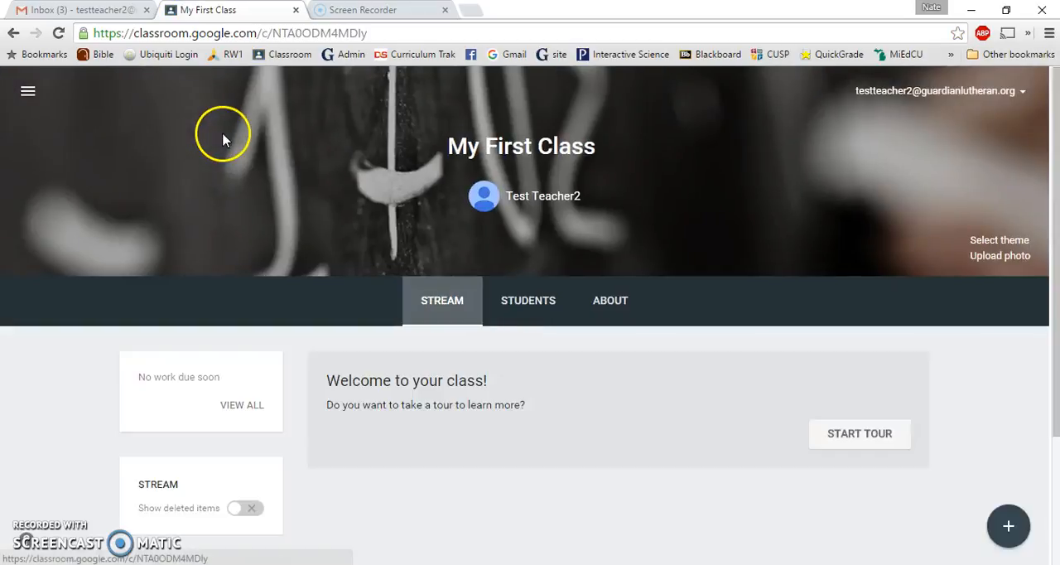
# Start inviting students to the class and search the contacts for "teststudent"
pyautogui.click(528, 300)
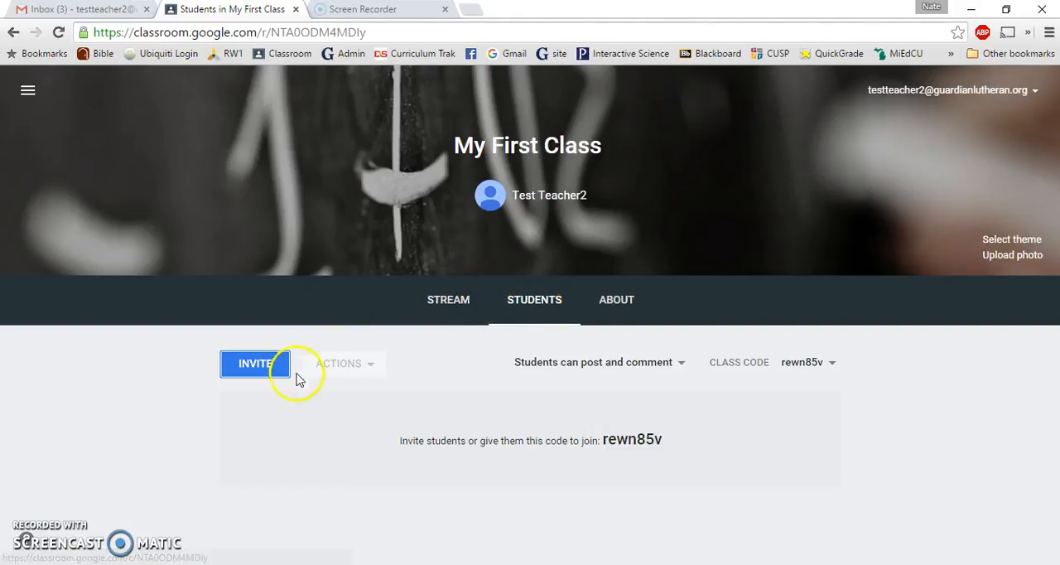
pyautogui.click(260, 364)
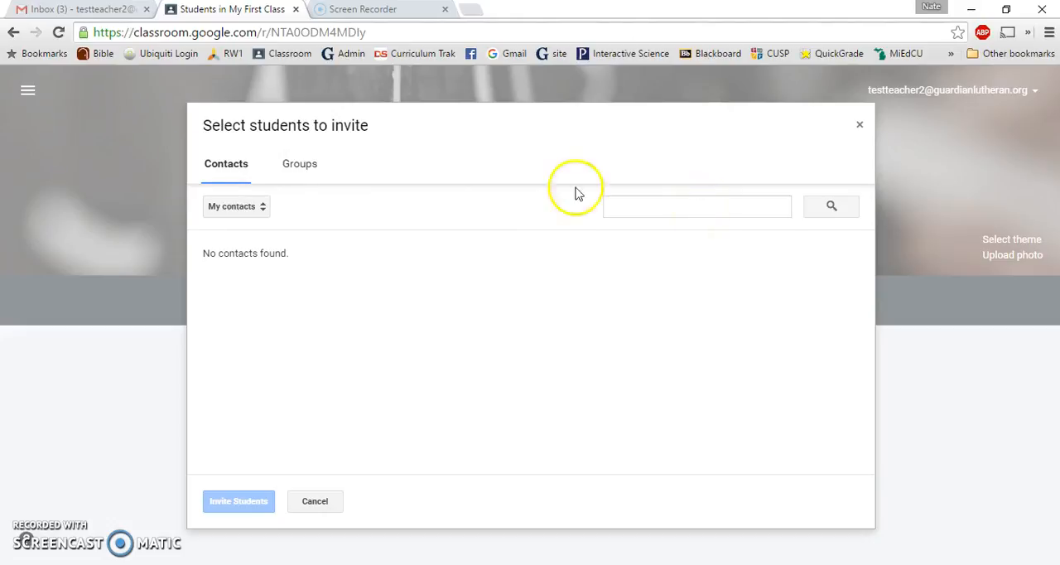
pyautogui.click(291, 167)
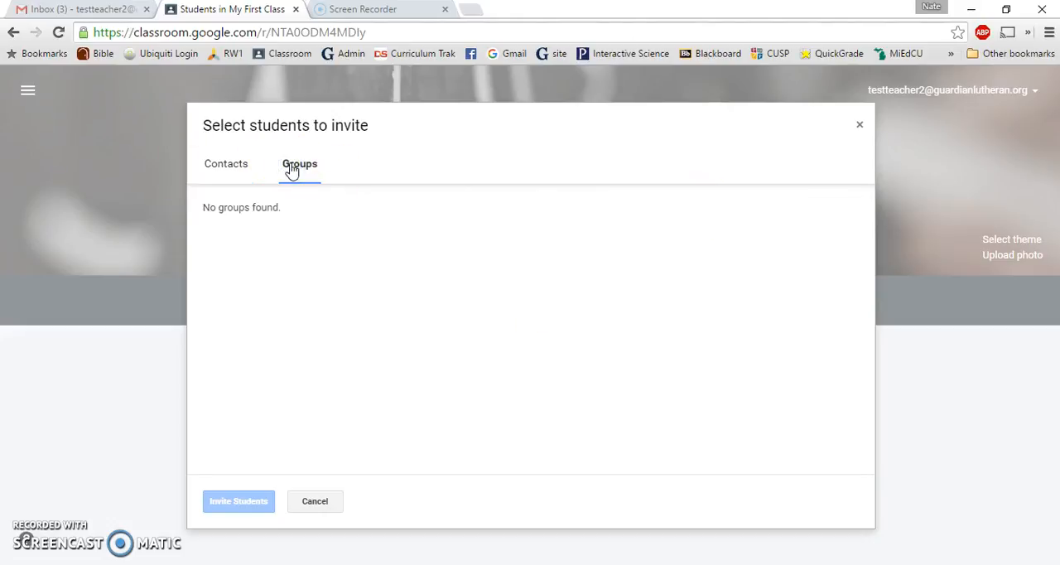
pyautogui.click(233, 170)
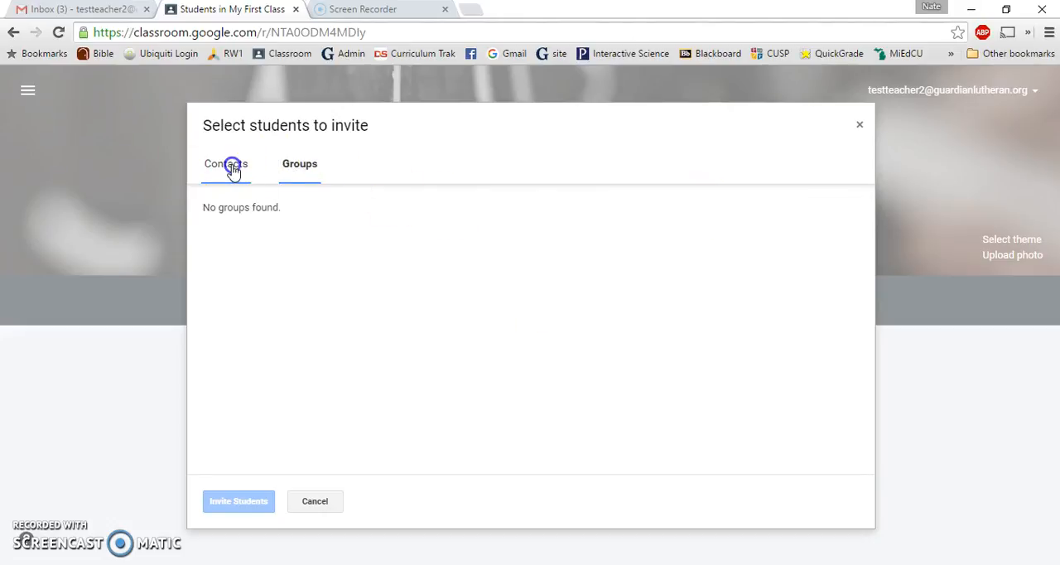
pyautogui.click(645, 214)
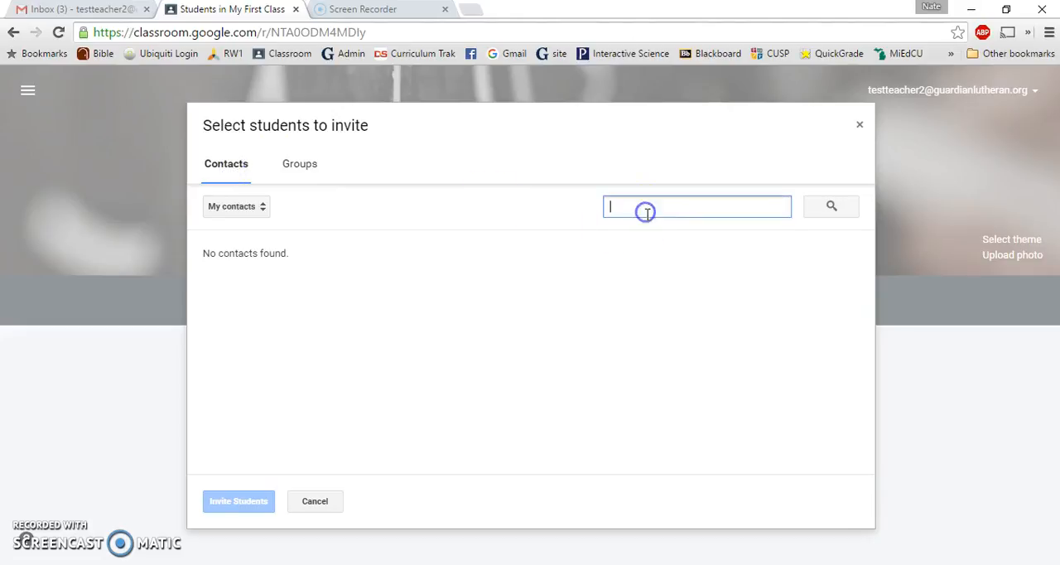
pyautogui.click(655, 217)
pyautogui.write('teststudent')
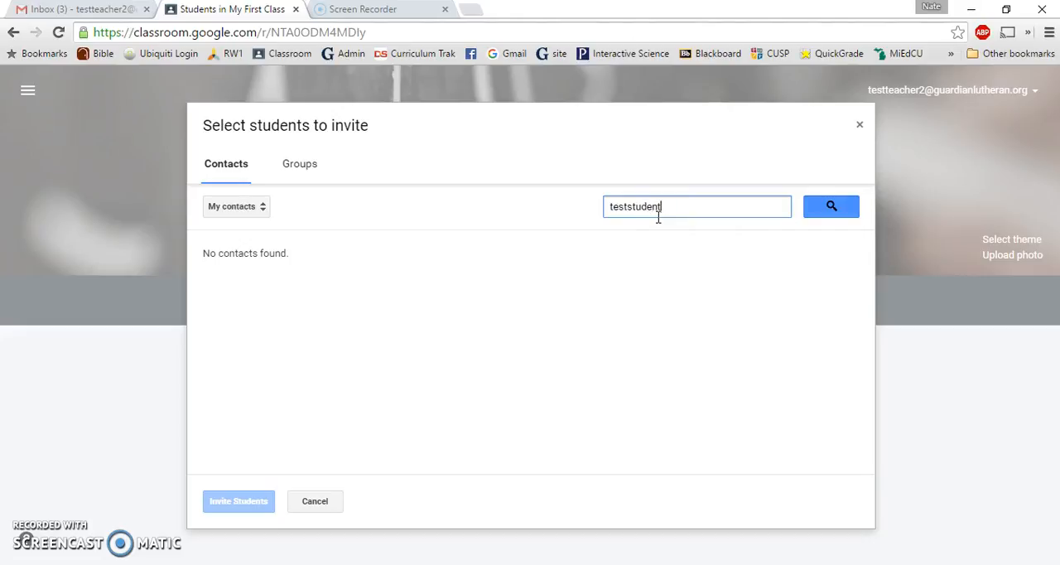
pyautogui.click(814, 206)
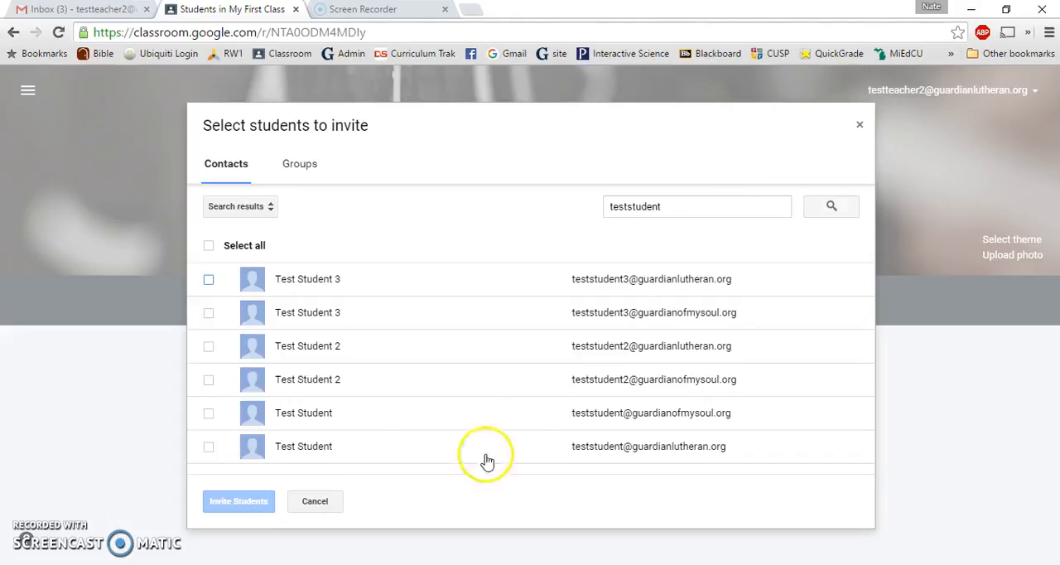
# Select the three test student accounts on the guardianlutheran.org domain and invite them to the class
pyautogui.click(209, 347)
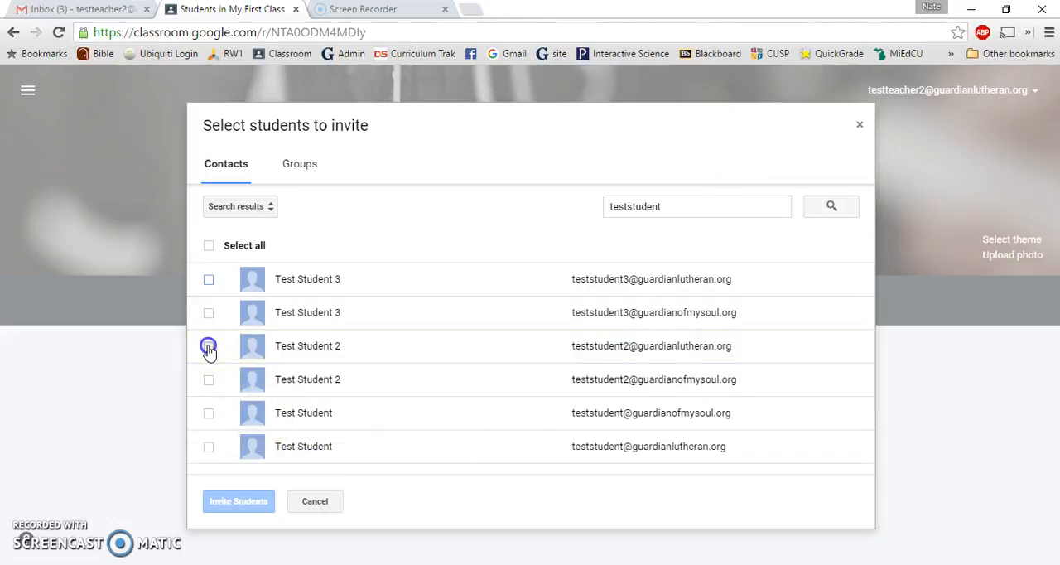
pyautogui.click(209, 279)
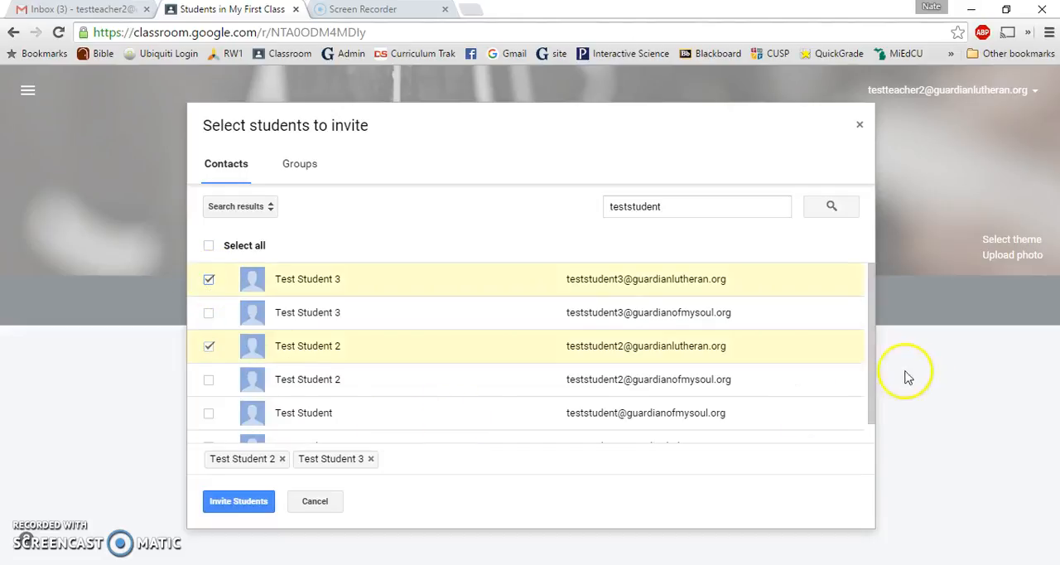
pyautogui.scroll(-1, 588, 390)
pyautogui.click(210, 426)
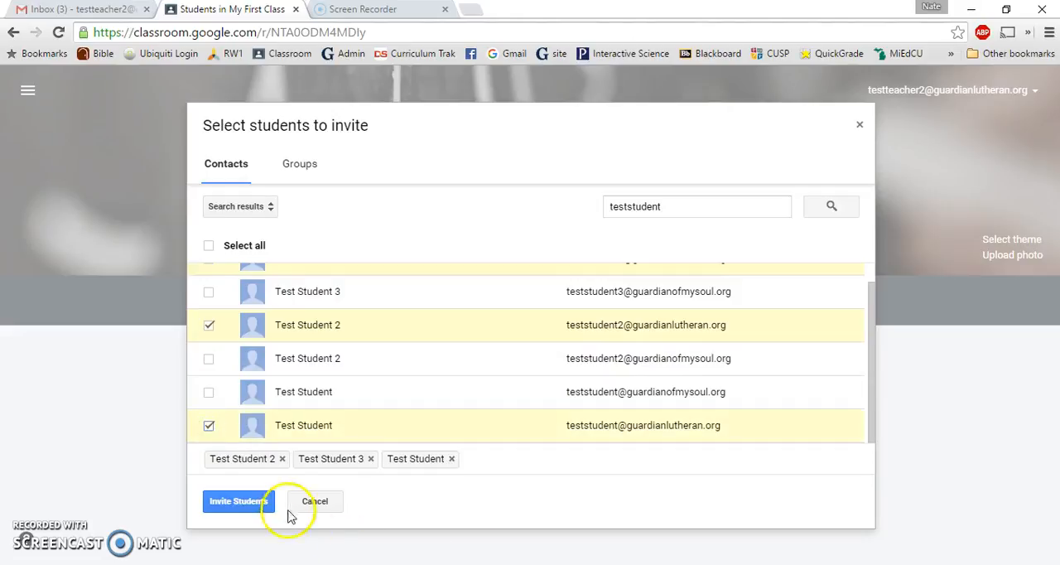
pyautogui.click(233, 499)
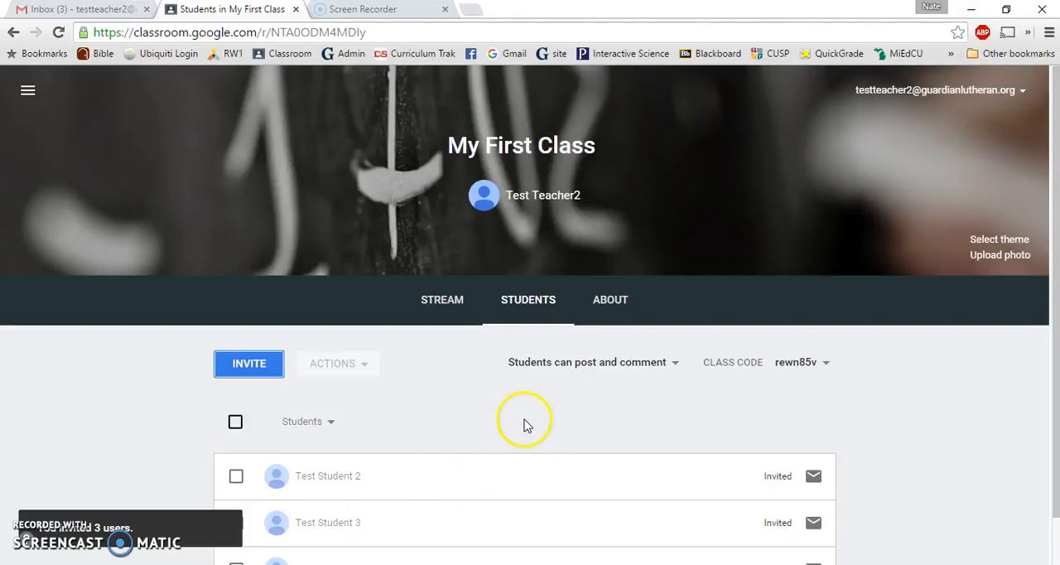
# Open a blank email addressed to the first invited student and close it unsent
pyautogui.scroll(-1, 523, 426)
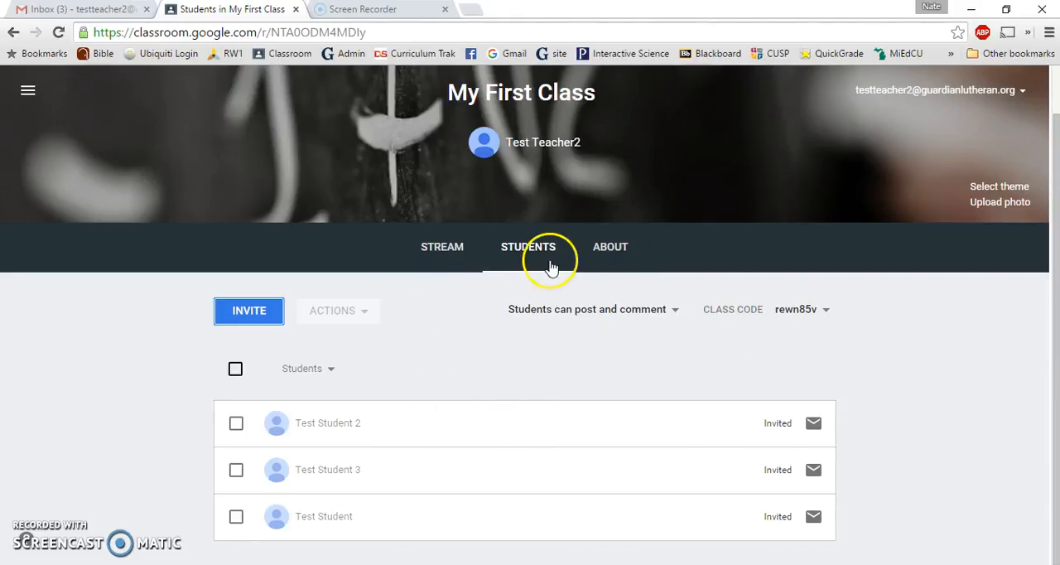
pyautogui.click(813, 425)
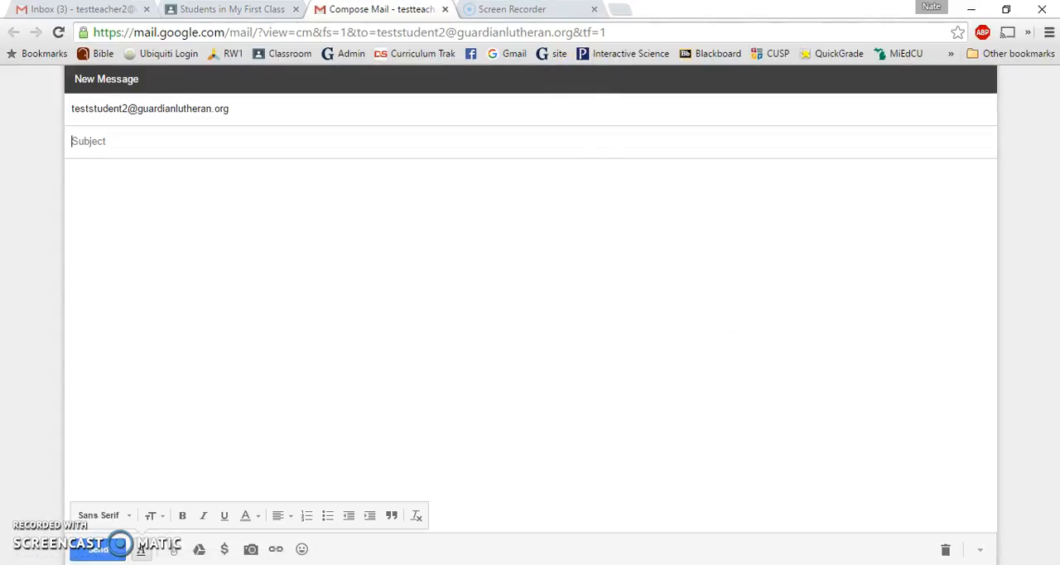
pyautogui.click(445, 10)
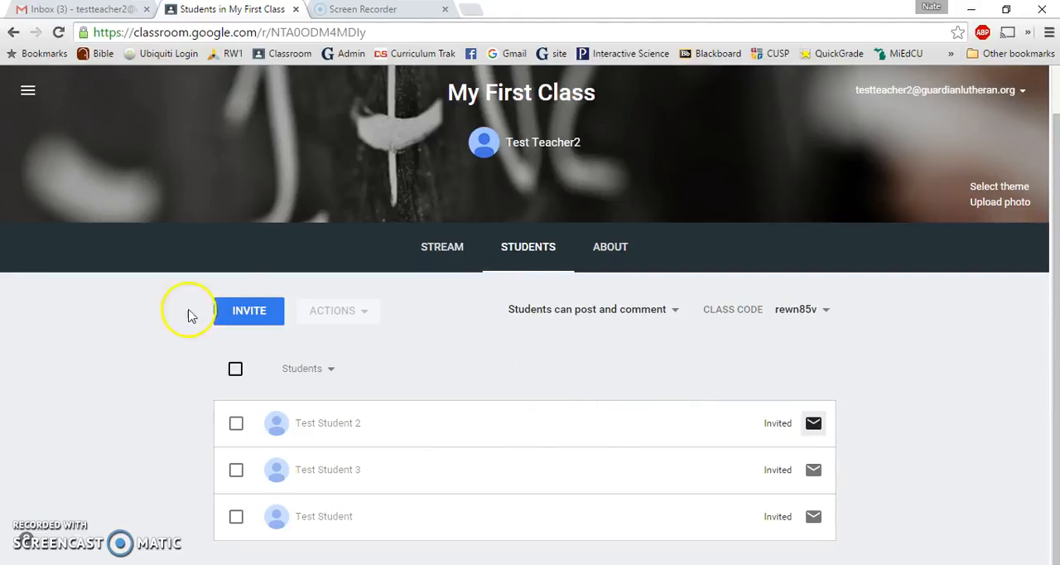
# Set the class's posting permission to "Only teacher can post or comment"
pyautogui.click(674, 312)
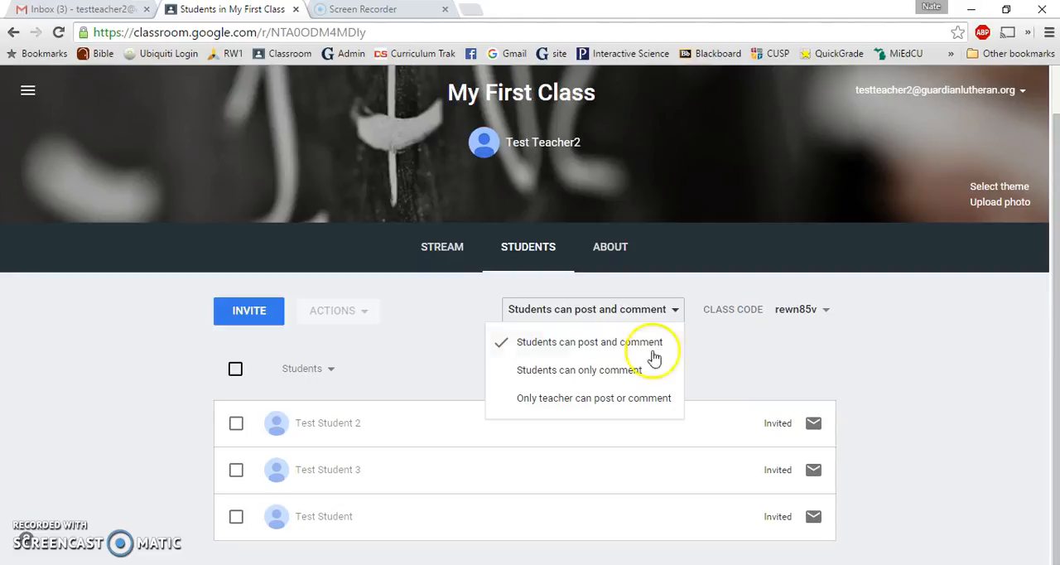
pyautogui.click(666, 398)
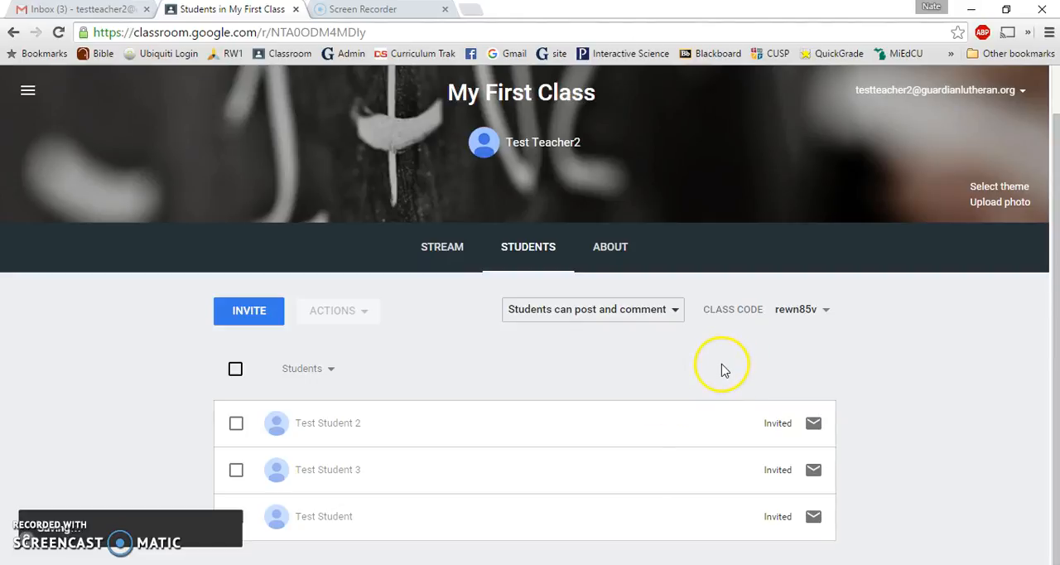
# Start a new question post in the class stream and dismiss the introduction to questions
pyautogui.click(459, 251)
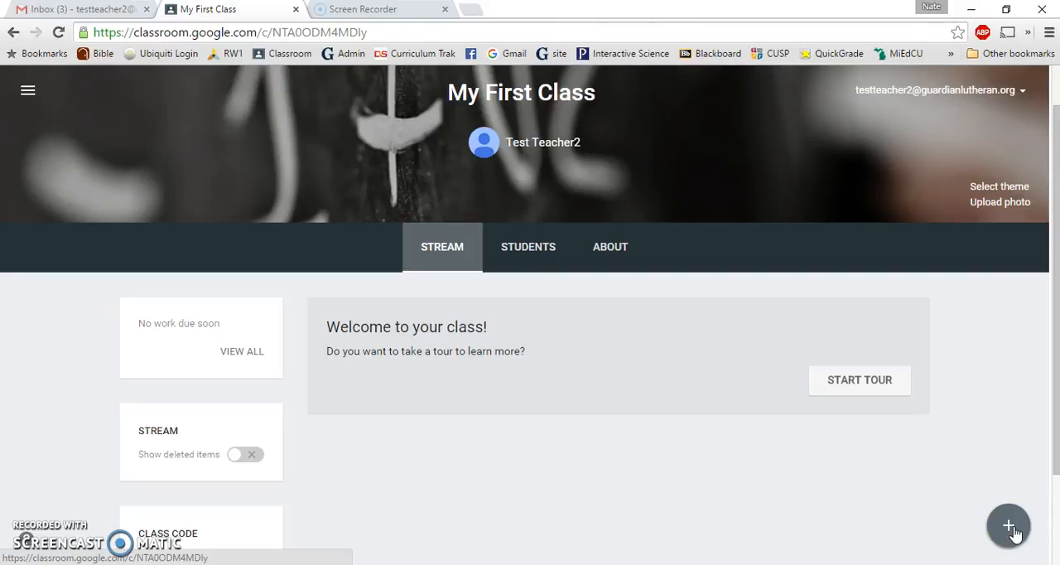
pyautogui.moveTo(1014, 535)
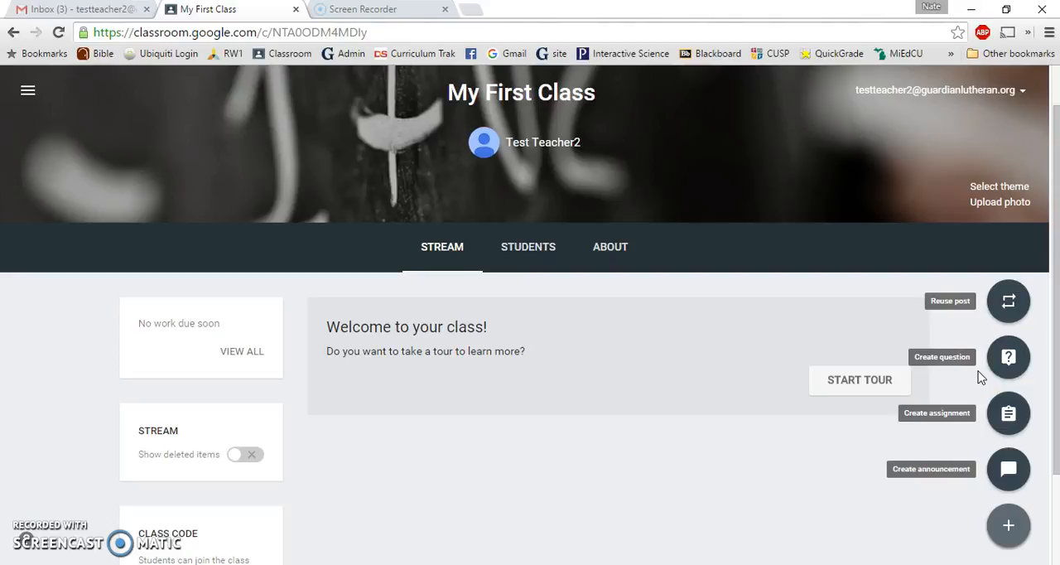
pyautogui.click(1008, 365)
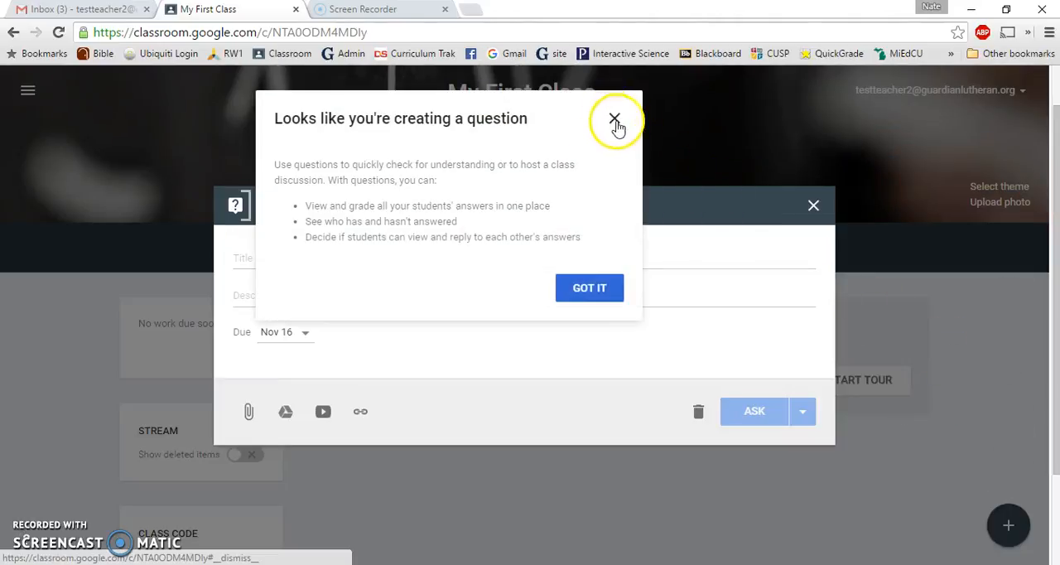
pyautogui.click(598, 289)
# Title the question "What color is the sky?" and enter the description "Please explain in four words."
pyautogui.click(332, 247)
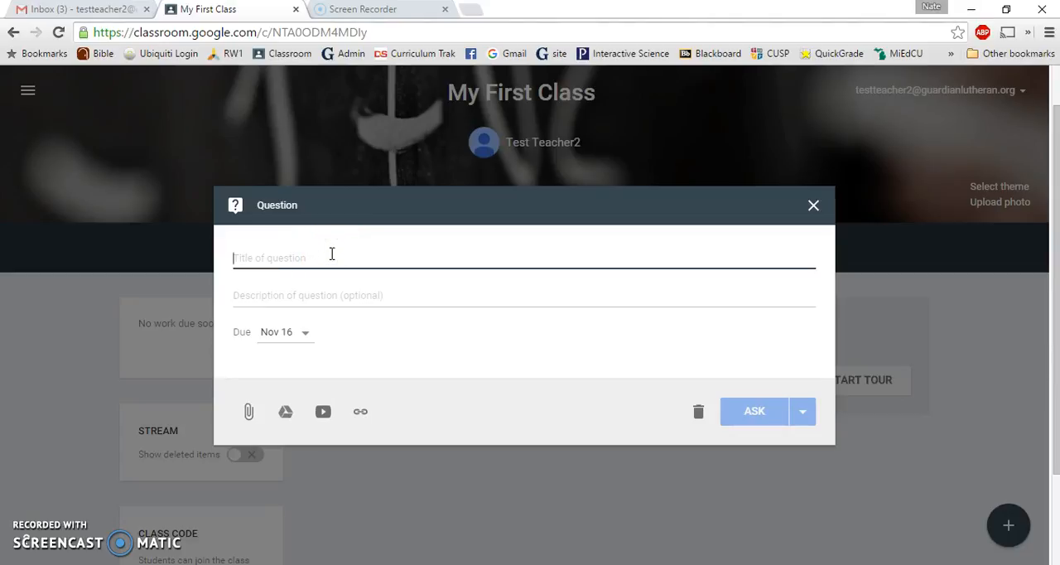
pyautogui.write('What ')
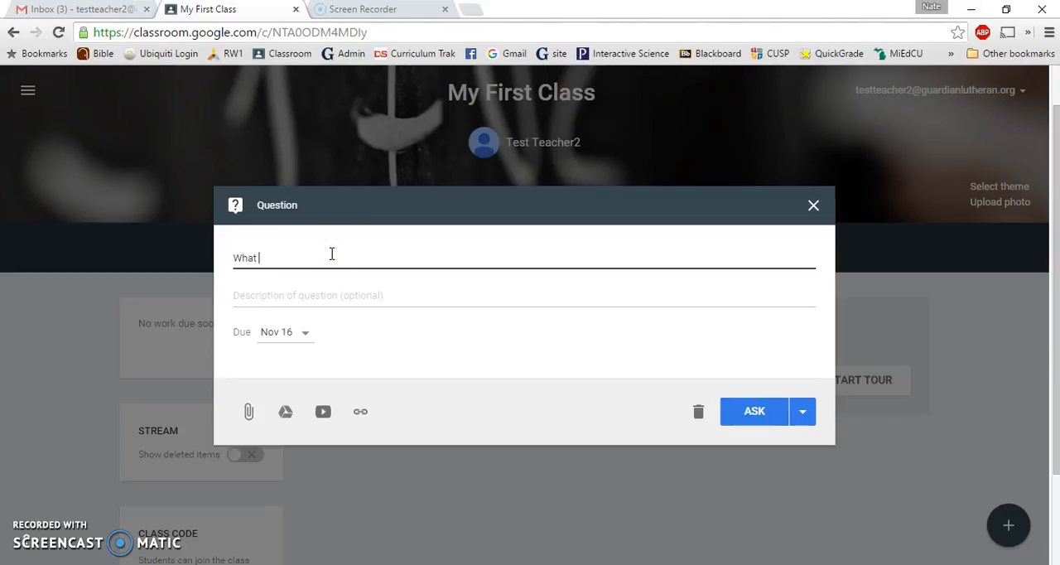
pyautogui.write('color is the sky?')
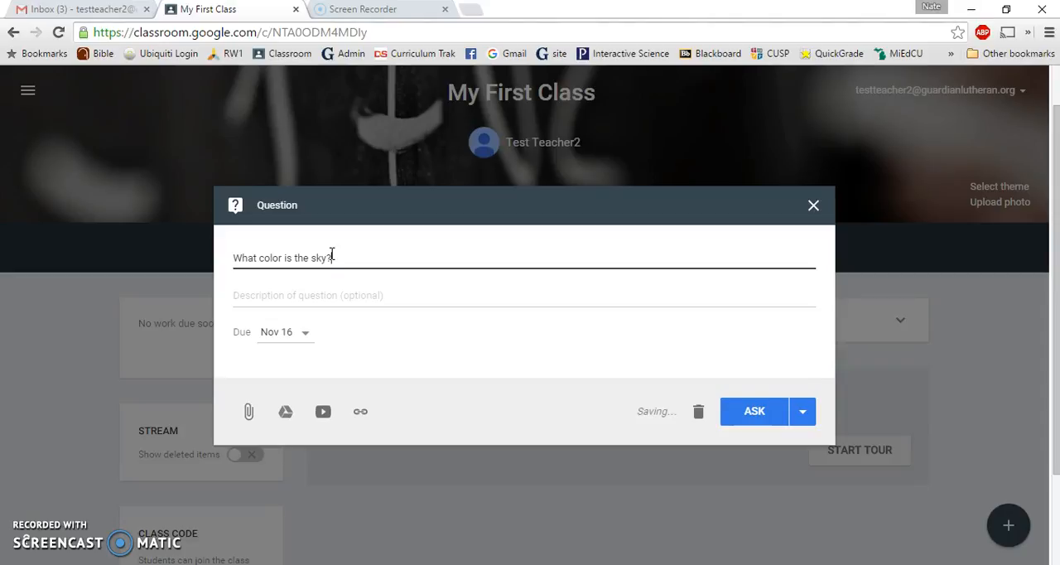
pyautogui.click(350, 295)
pyautogui.write('Please ')
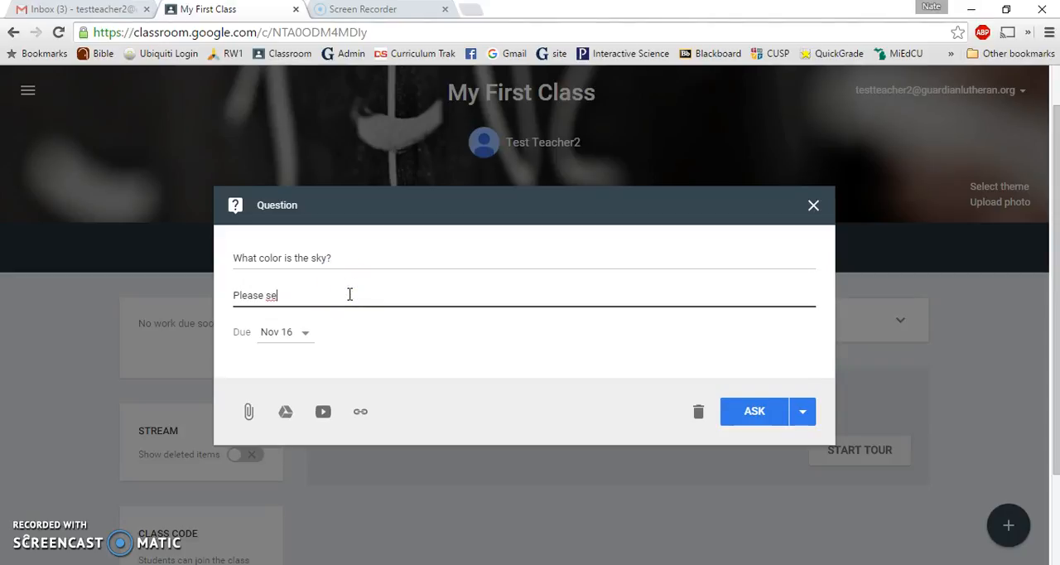
pyautogui.write('explain in four words.')
# Set the question's due date to Nov 17, 2015
pyautogui.click(306, 332)
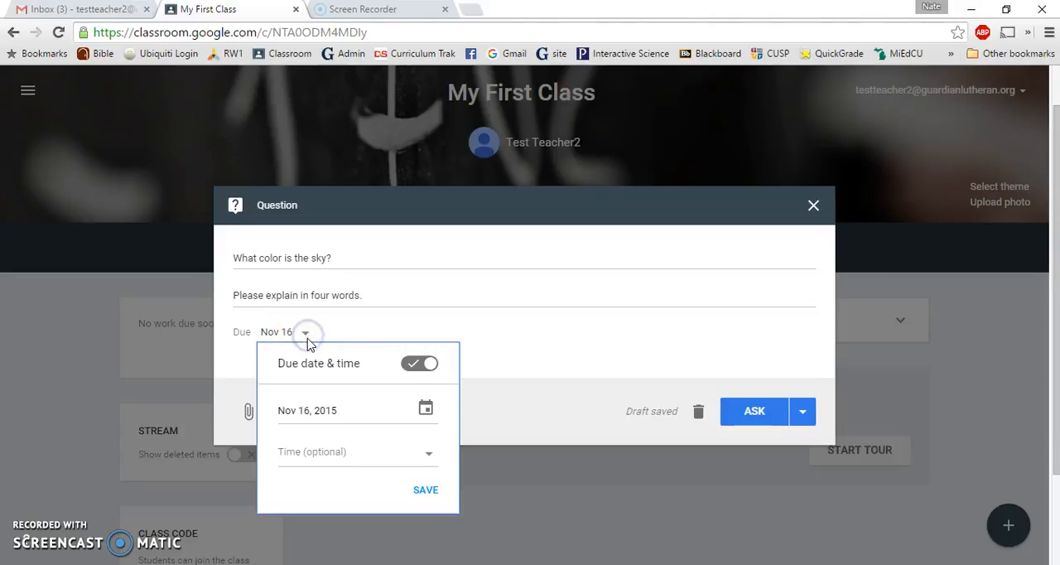
pyautogui.click(425, 407)
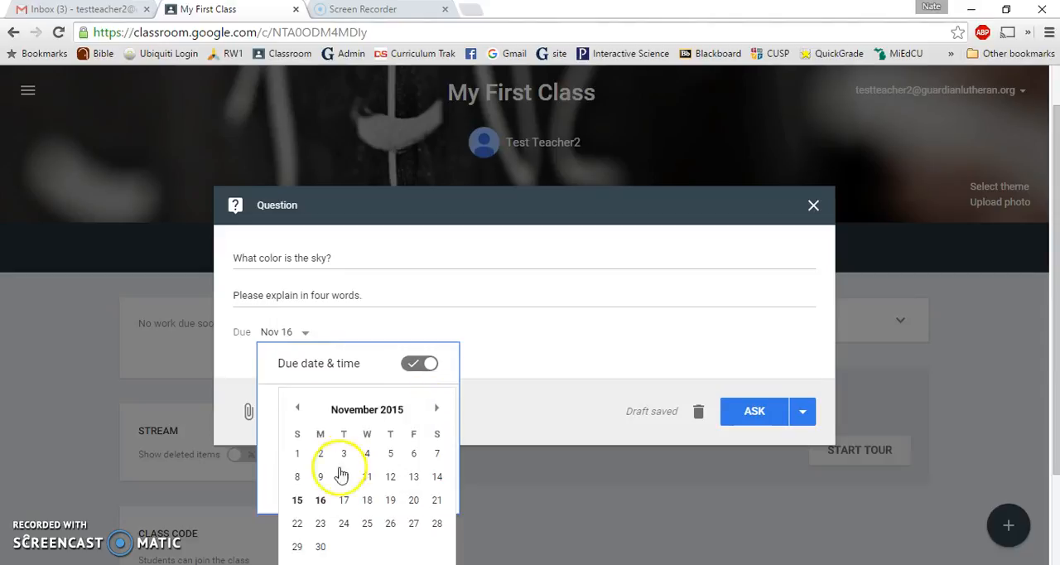
pyautogui.click(344, 500)
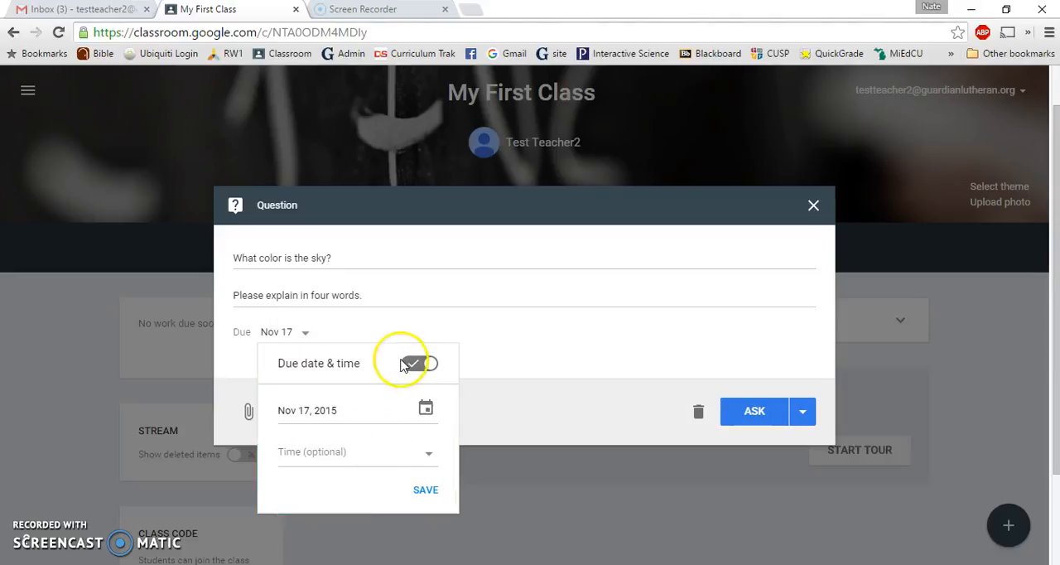
# Set the question's due time to 11:59 PM and save the due date settings
pyautogui.click(429, 453)
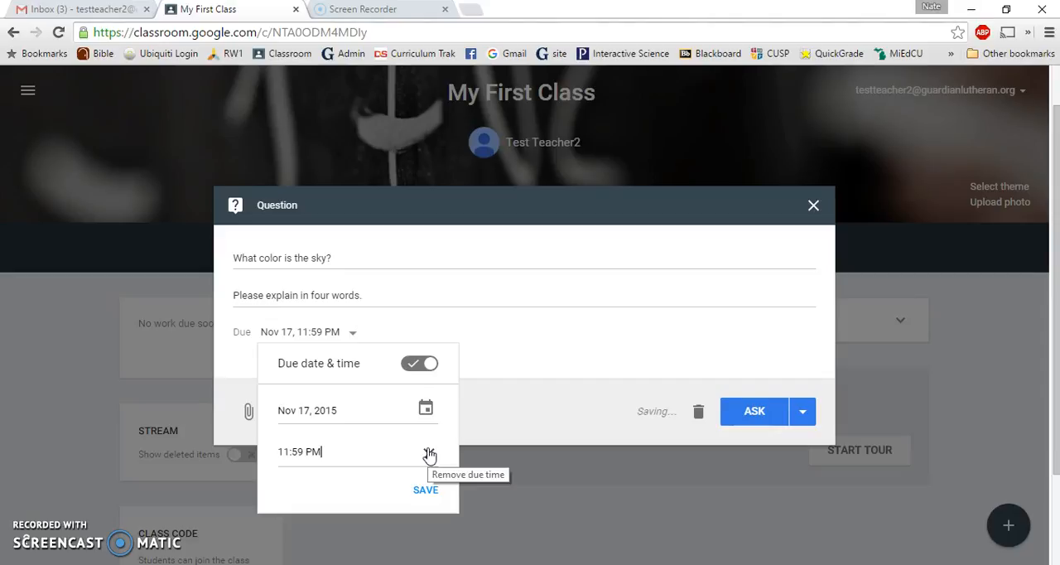
pyautogui.click(428, 491)
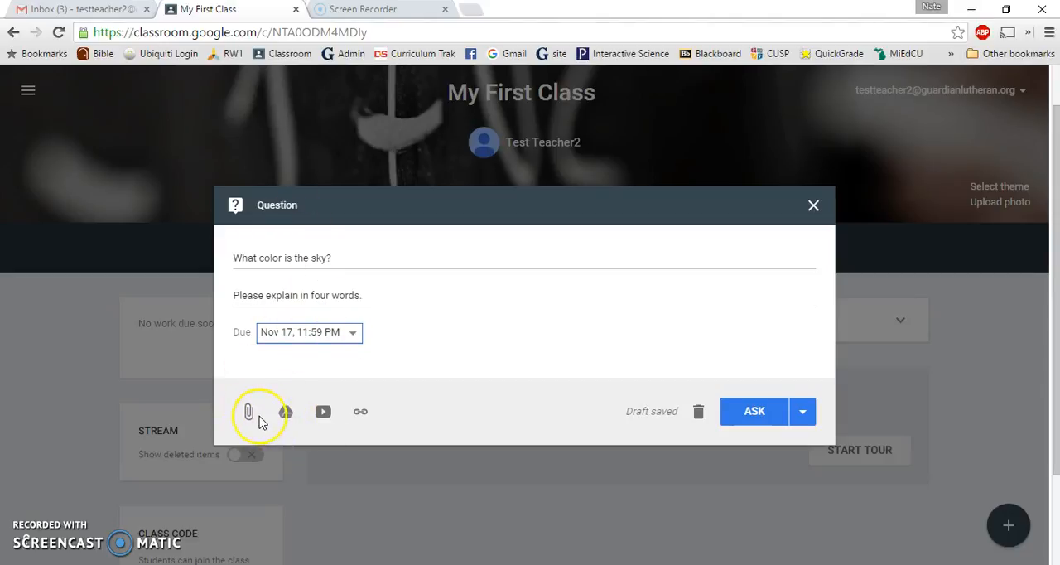
pyautogui.click(282, 415)
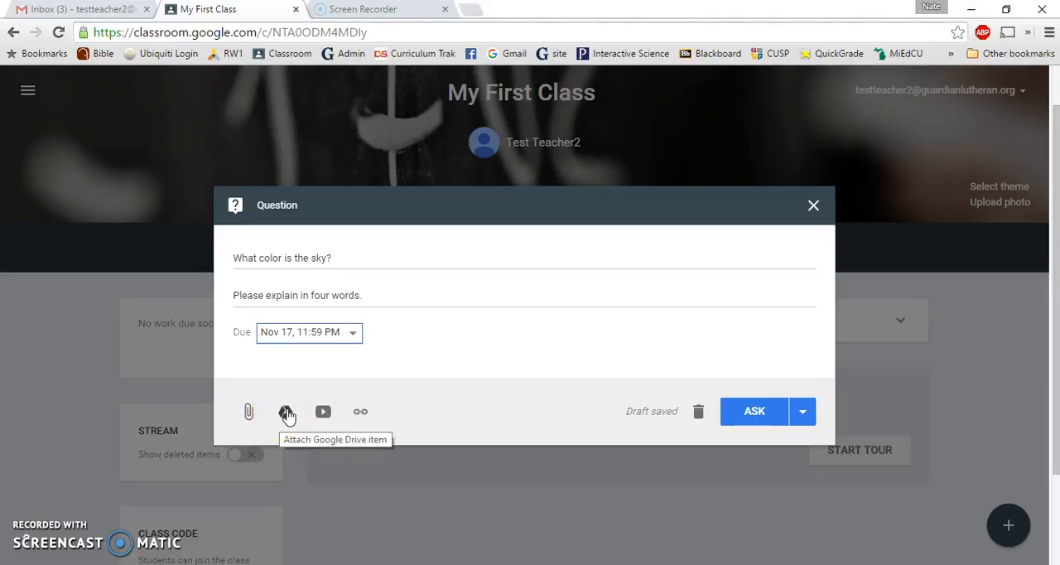
pyautogui.click(293, 414)
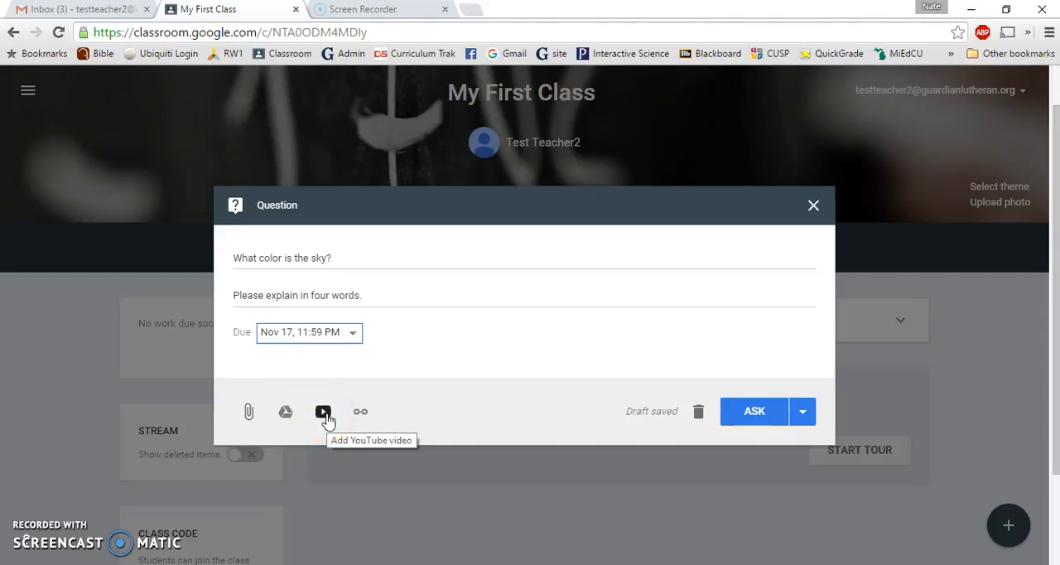
pyautogui.click(355, 416)
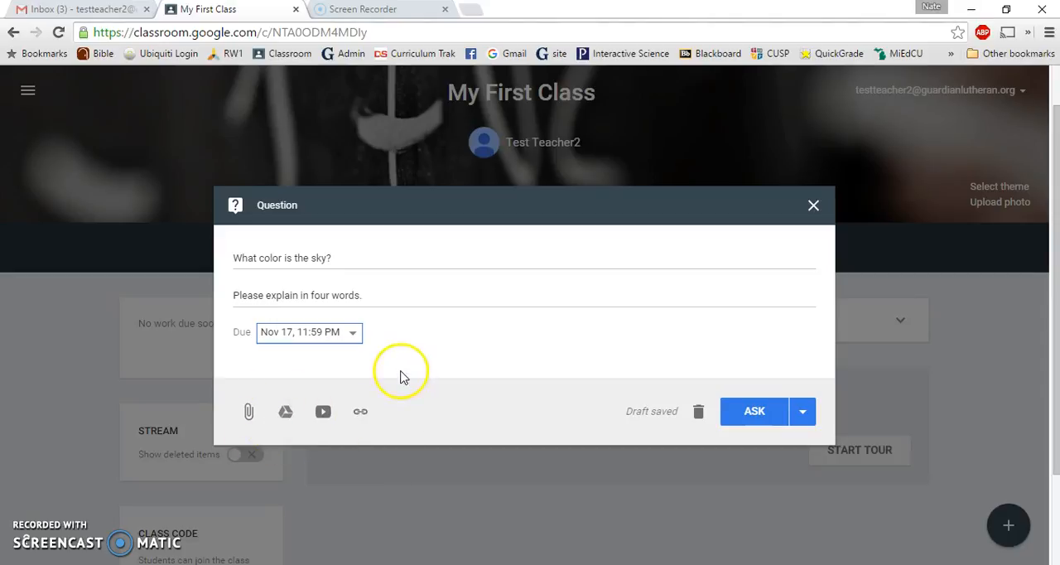
# Post the question after adjusting the options for replying to each other's answers and editing answers, and check its student answers page
pyautogui.click(803, 411)
pyautogui.click(806, 413)
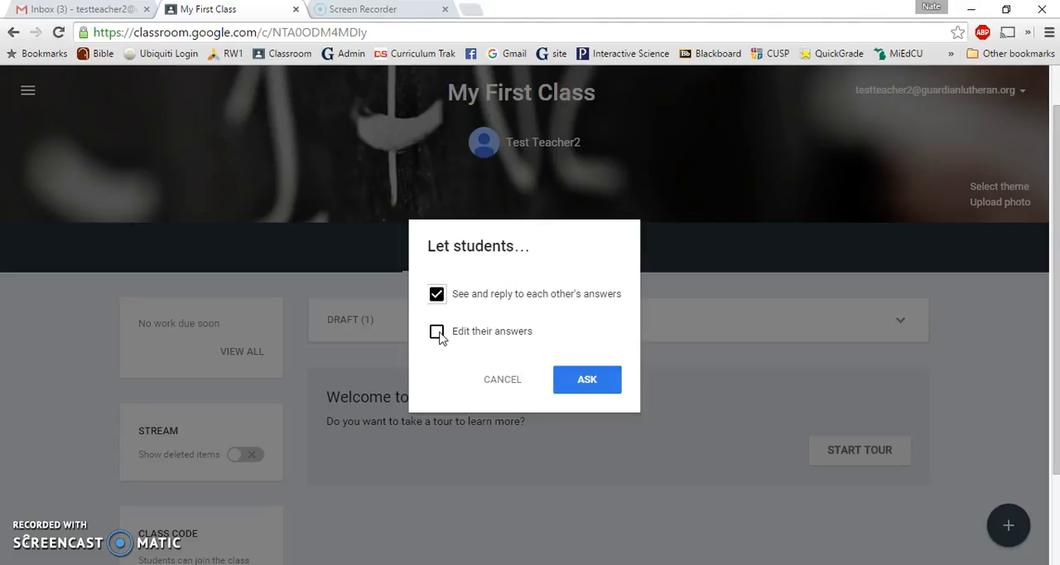
pyautogui.click(473, 295)
pyautogui.click(437, 296)
pyautogui.click(435, 331)
pyautogui.click(586, 387)
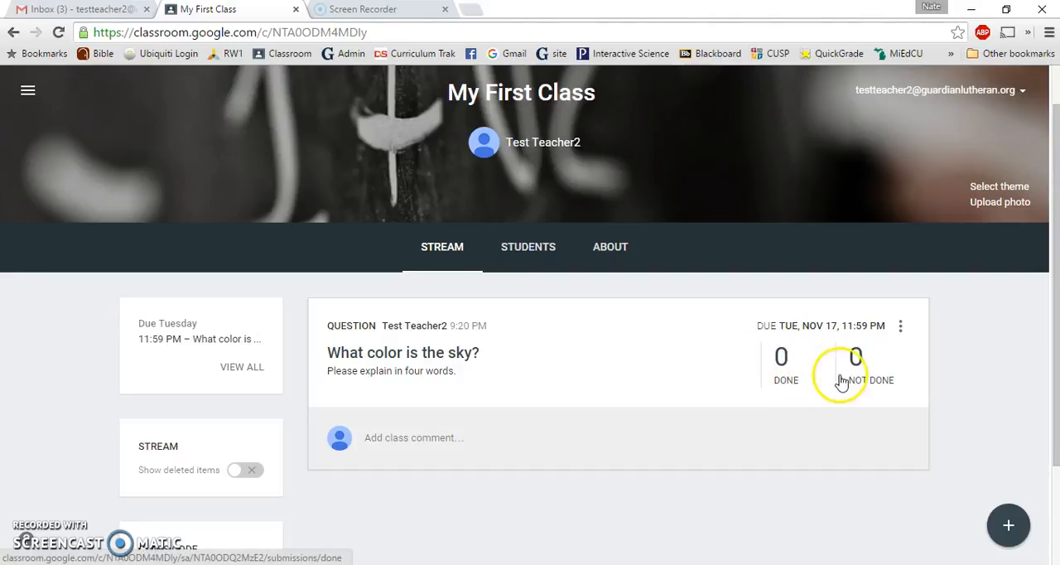
pyautogui.click(784, 380)
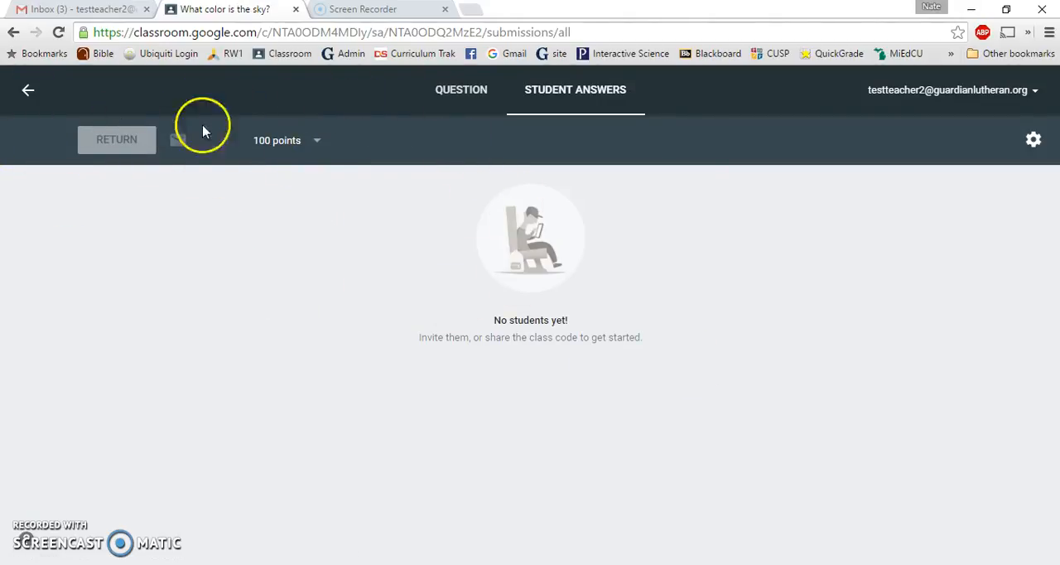
pyautogui.click(30, 96)
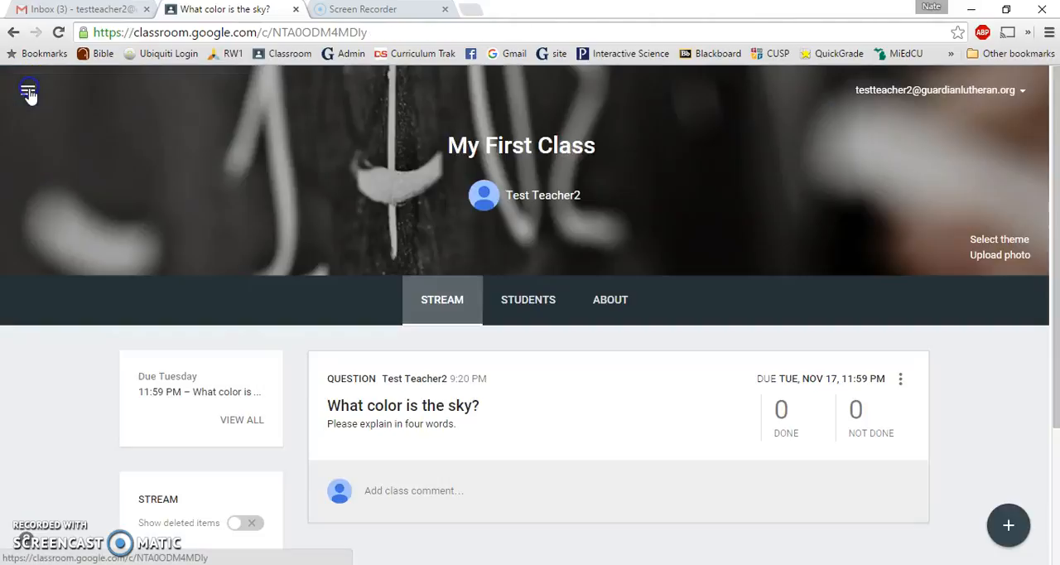
# Post an announcement to the class stream reading "Be ready to learn lots today!"
pyautogui.click(1009, 527)
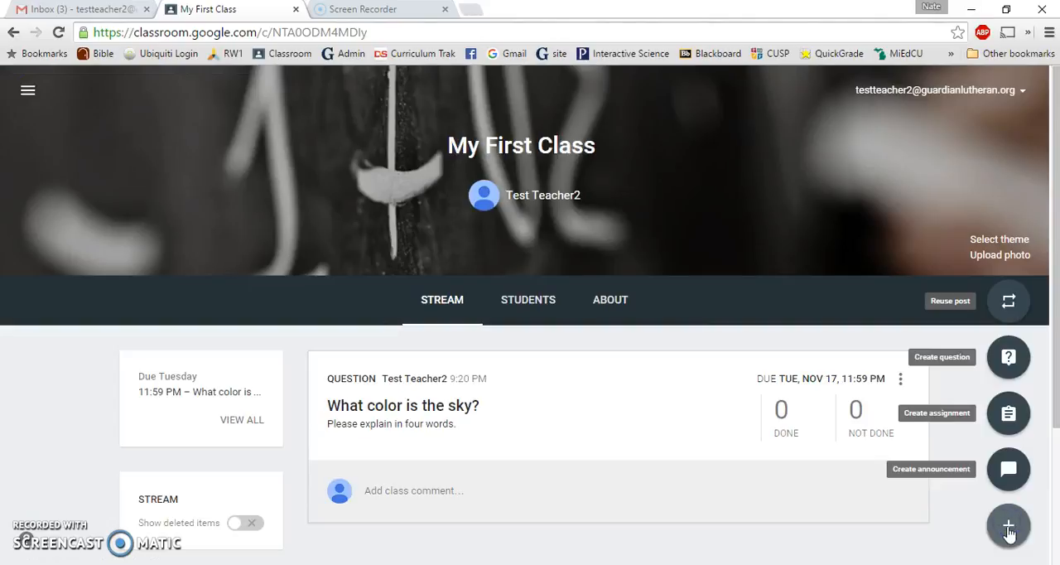
pyautogui.click(1009, 469)
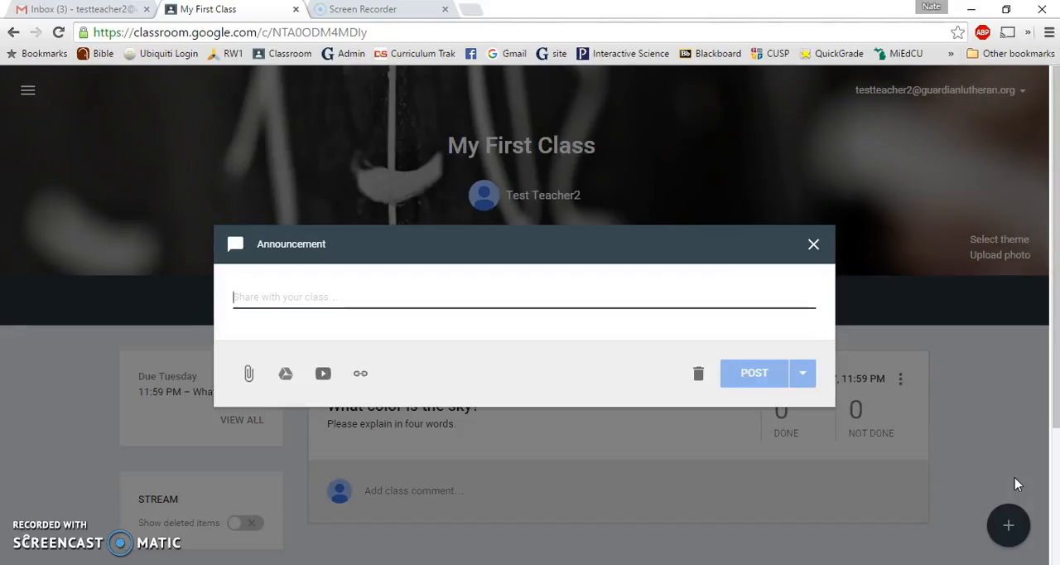
pyautogui.write('Be')
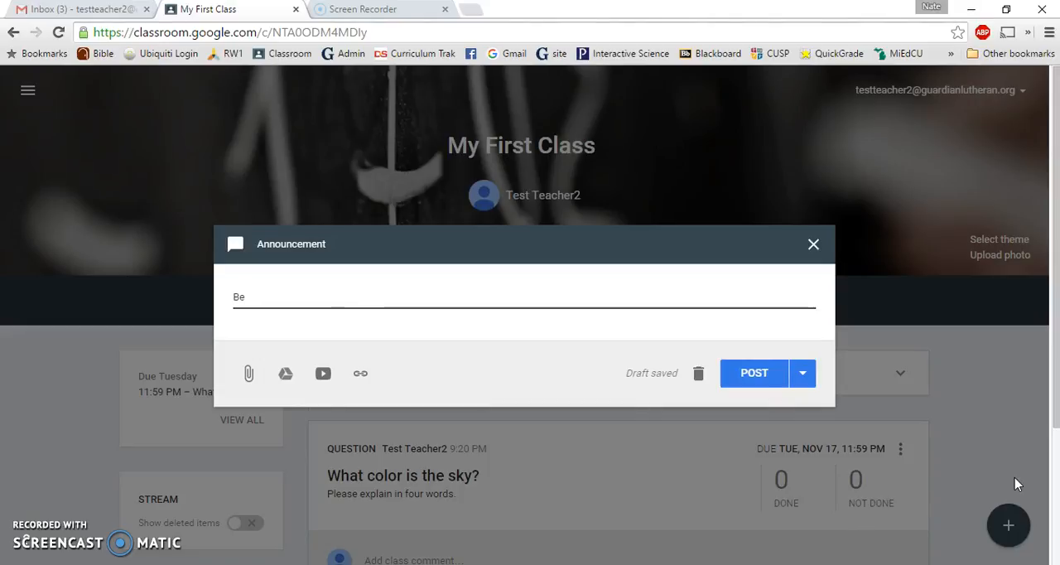
pyautogui.write('ready to learn lots today!')
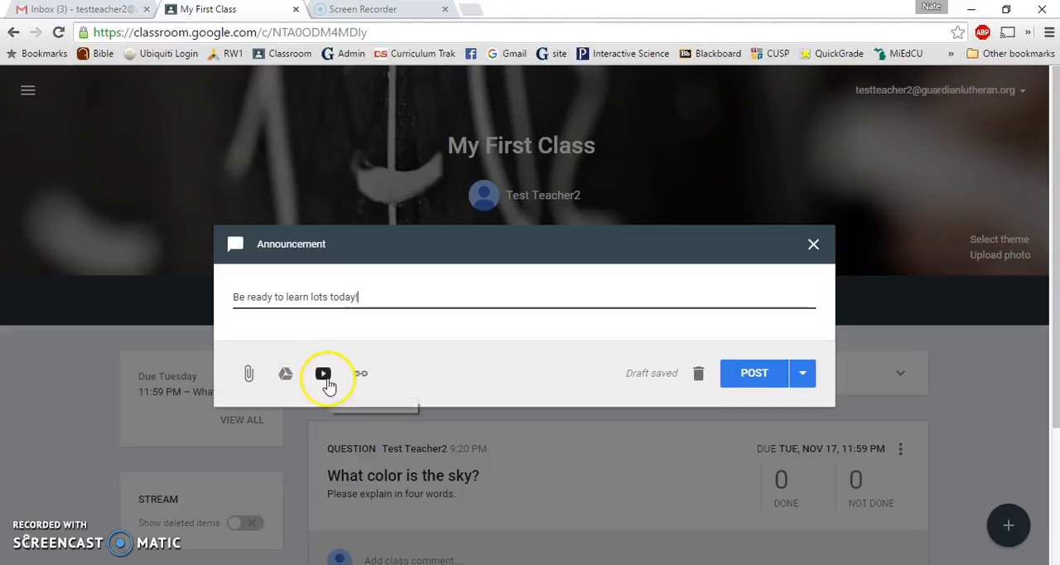
pyautogui.click(748, 381)
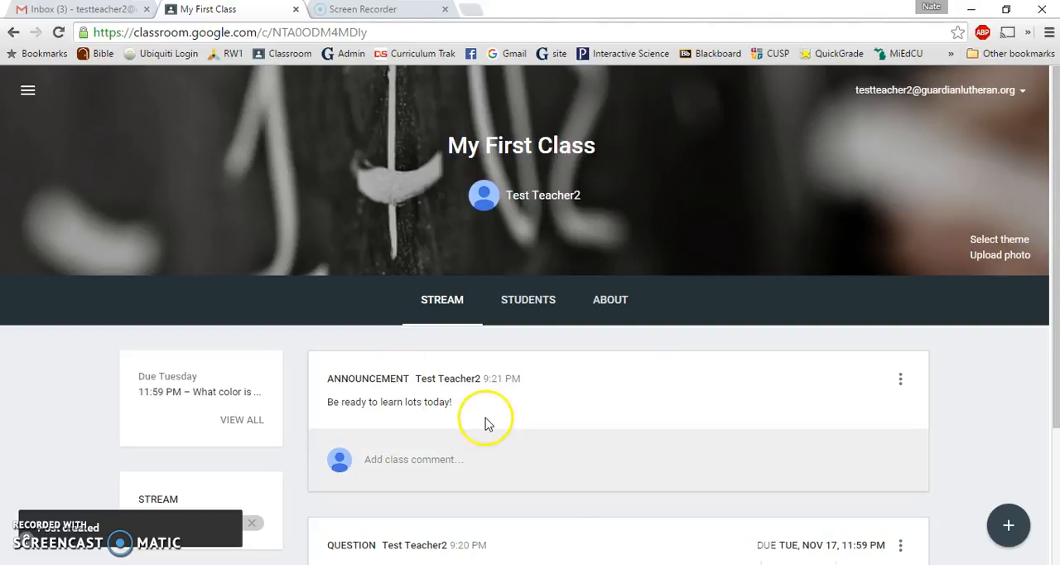
# Start a new assignment in the class stream and dismiss the introduction to assignments
pyautogui.scroll(-1, 485, 423)
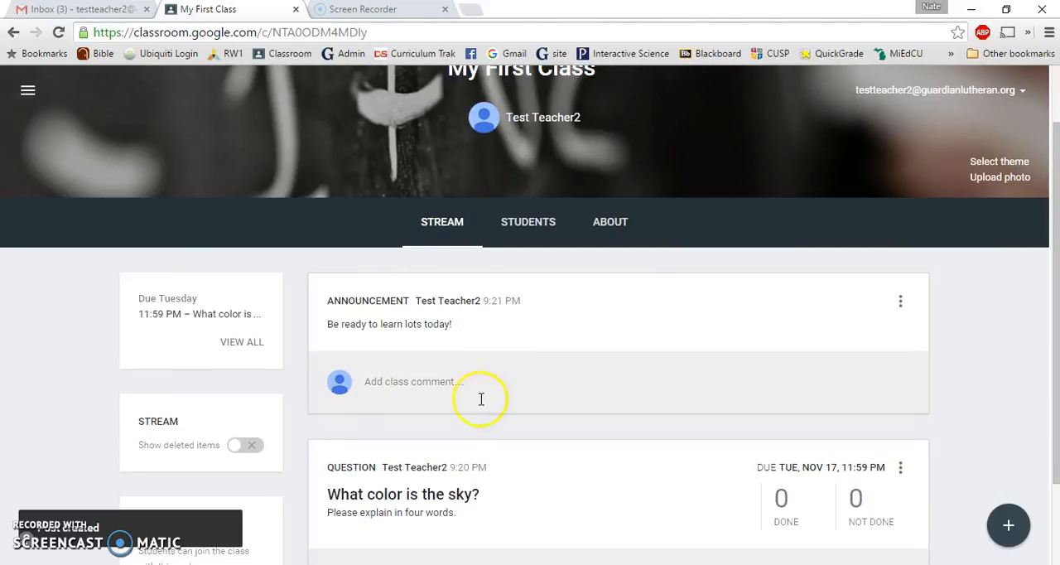
pyautogui.scroll(-2, 526, 336)
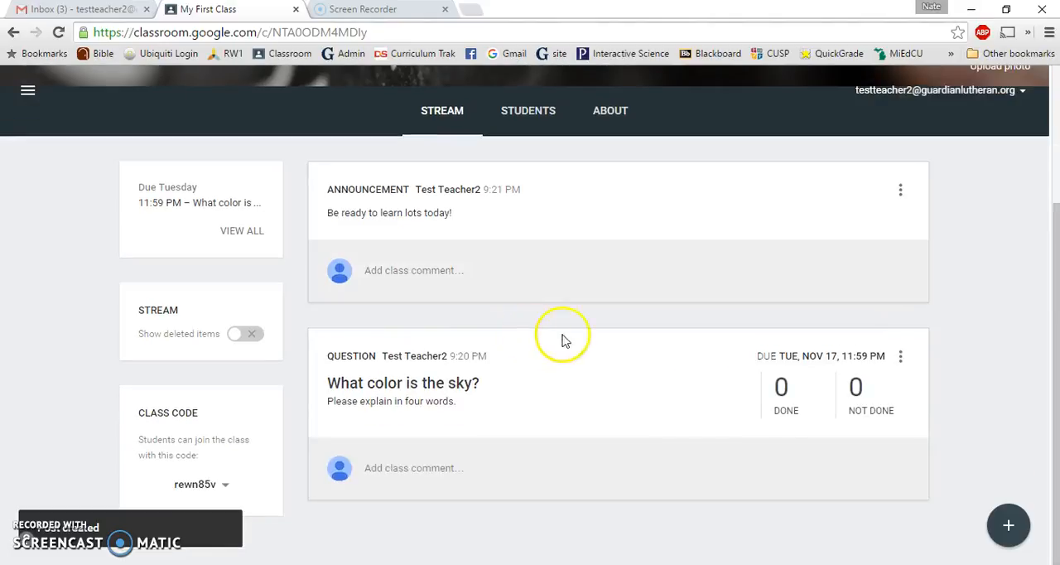
pyautogui.click(1012, 530)
pyautogui.click(1012, 417)
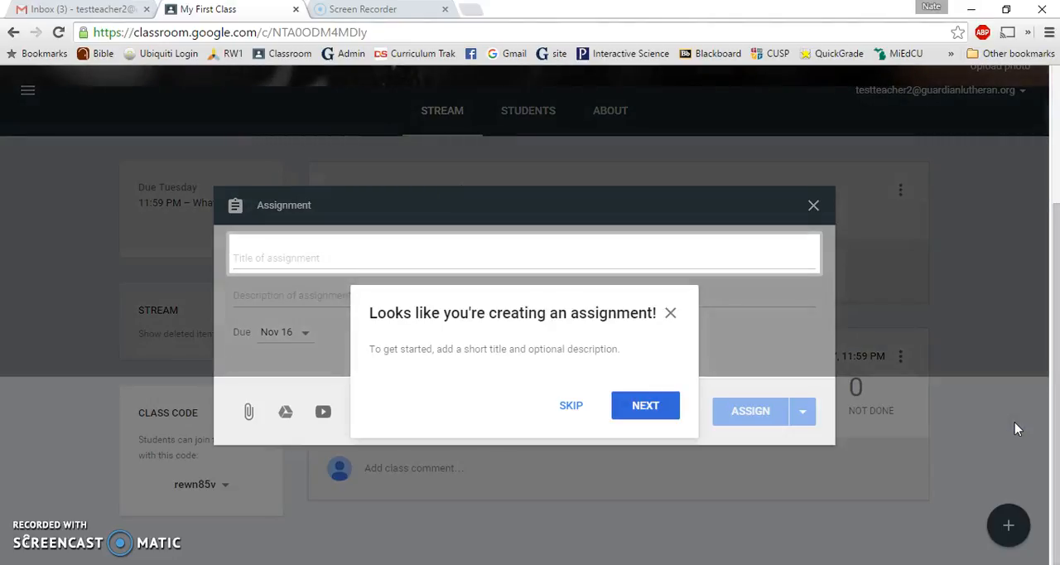
pyautogui.click(671, 314)
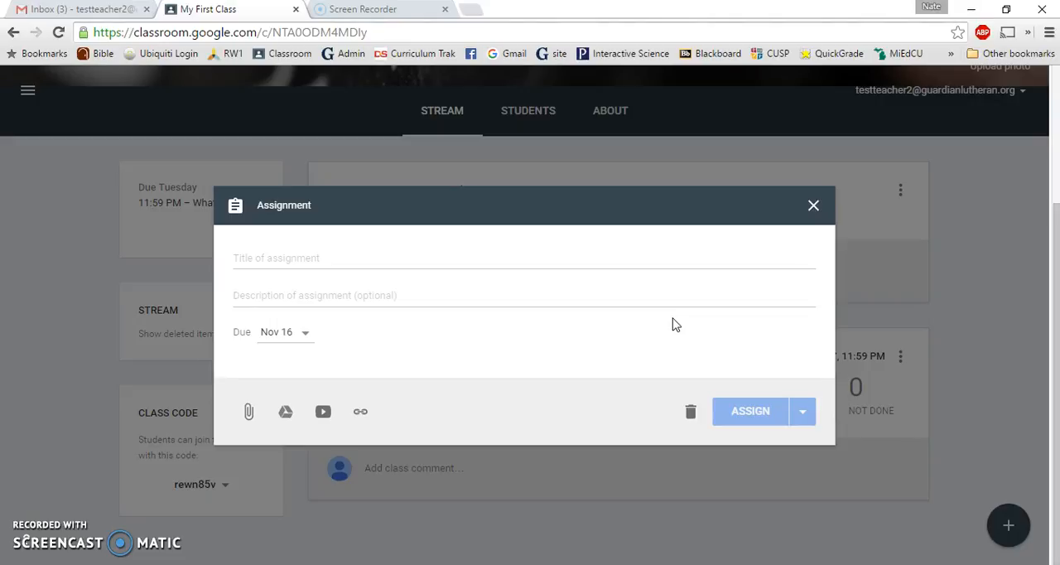
# Title the assignment "The first assignment" and enter the description "Please follow these directions"
pyautogui.click(299, 256)
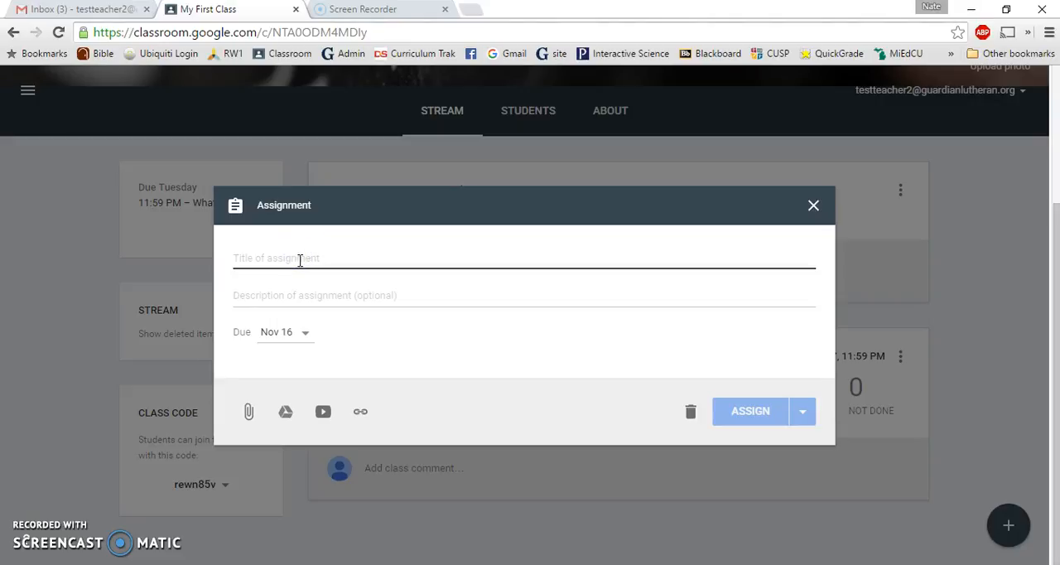
pyautogui.write('The ')
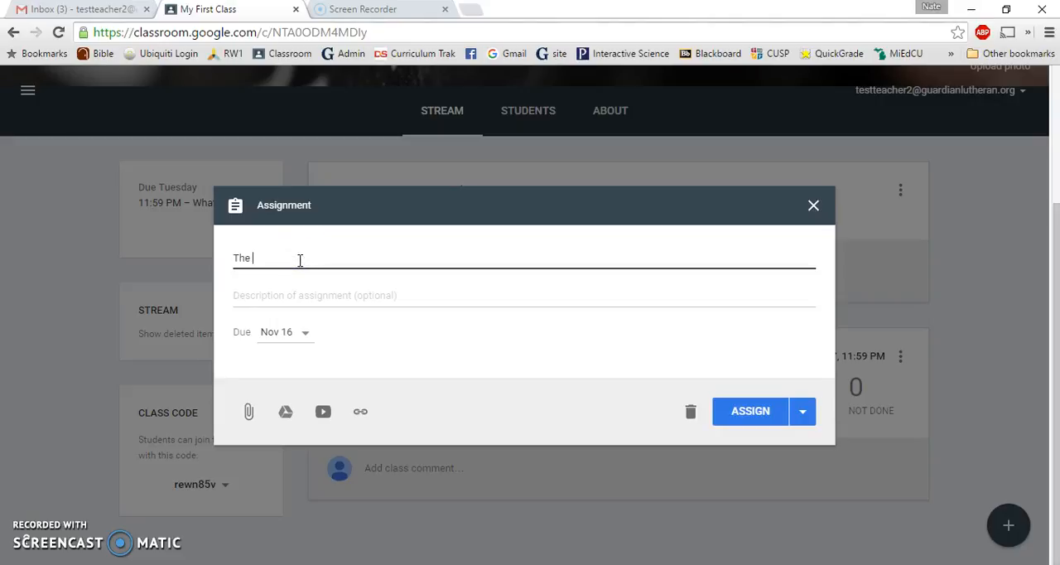
pyautogui.write('first assignment')
pyautogui.click(317, 301)
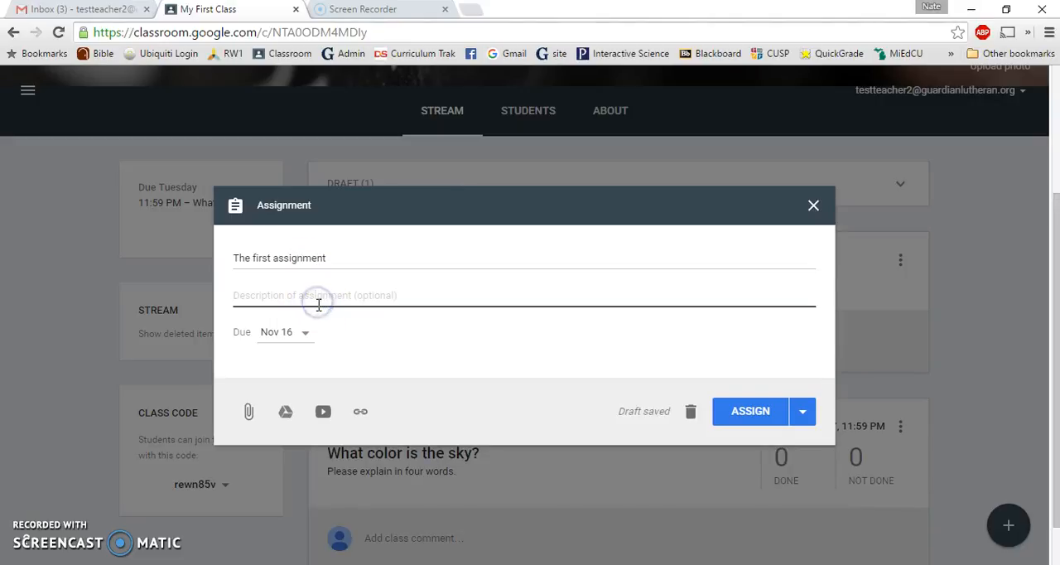
pyautogui.write('Please fol')
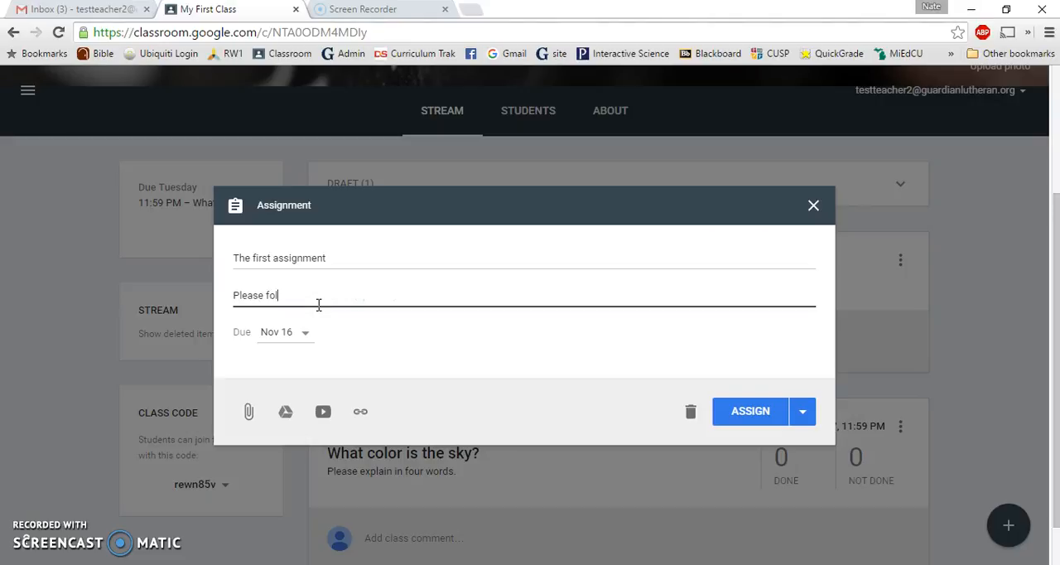
pyautogui.write('low these directions')
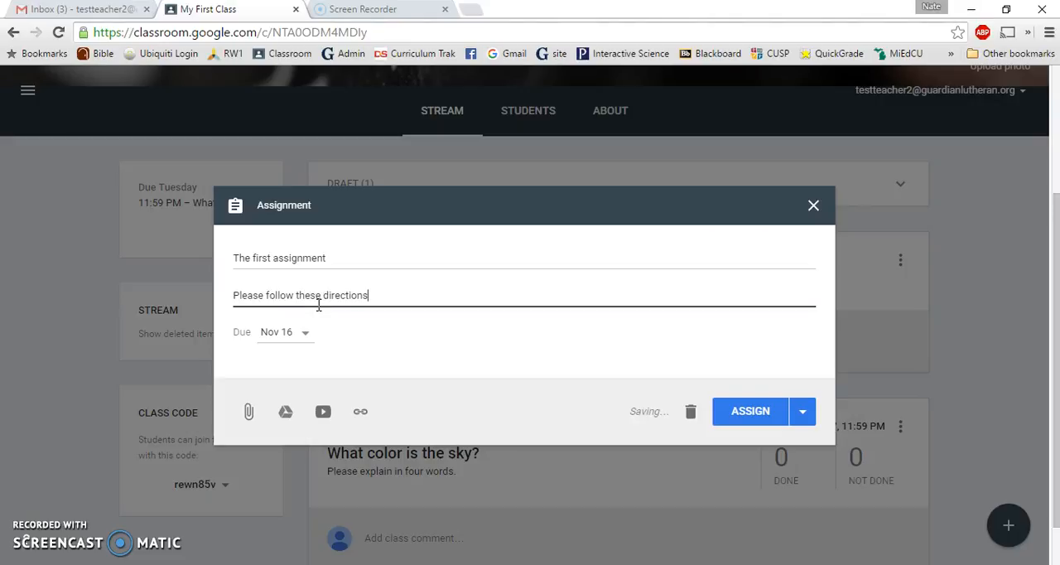
# Set the assignment's due date to Nov 24, 2015 without a due time and save it
pyautogui.click(307, 334)
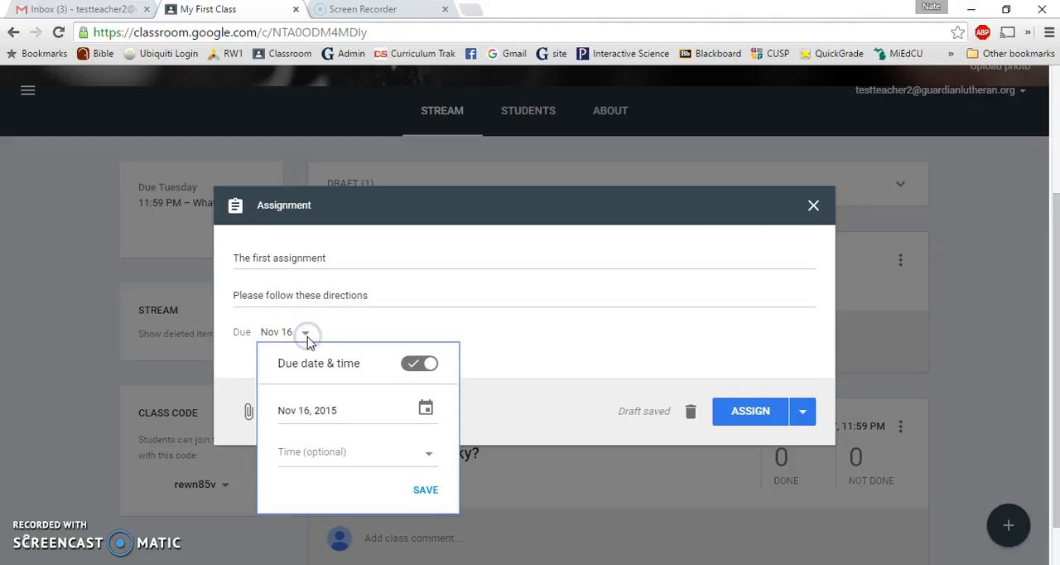
pyautogui.click(428, 409)
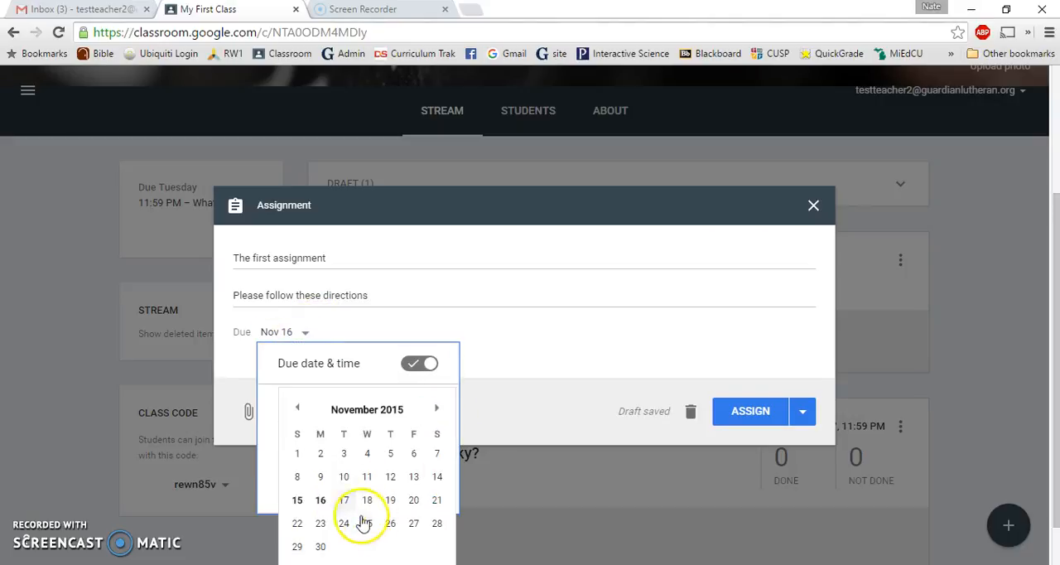
pyautogui.click(344, 523)
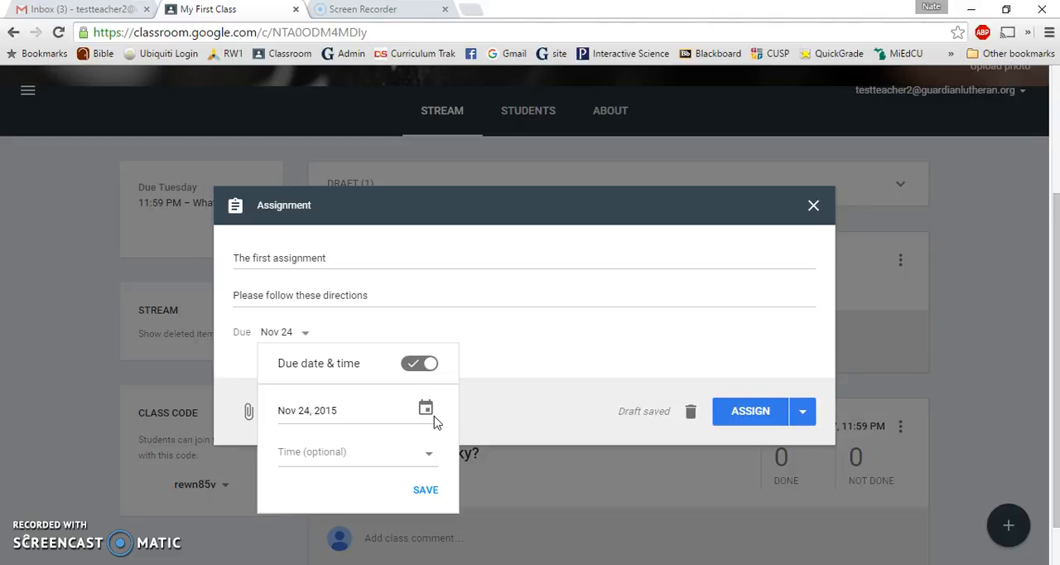
pyautogui.click(430, 488)
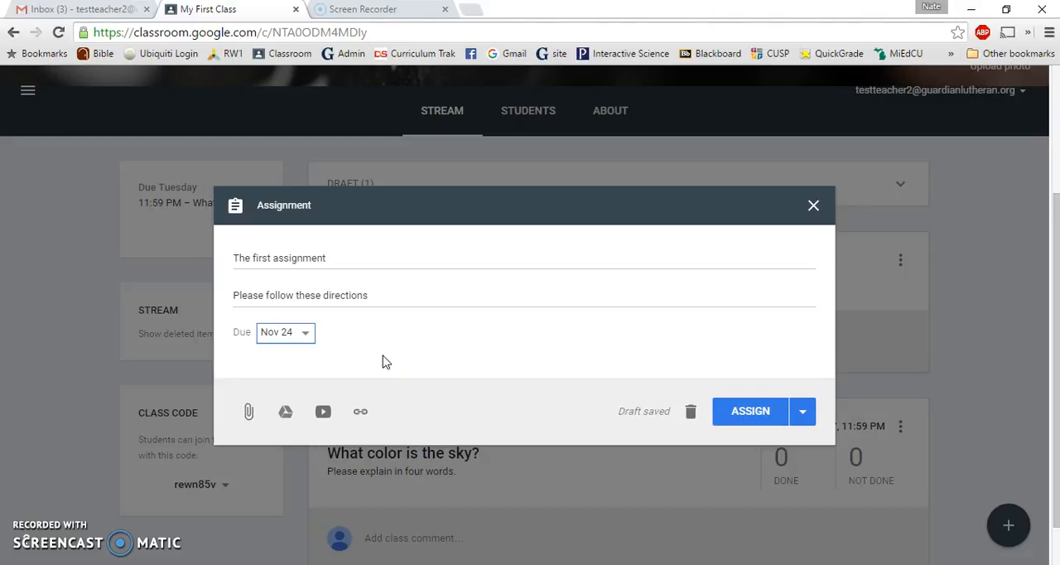
# Upload the Google spreadsheet file "Daily Needs=Fast Food___" from the computer's Chapter 3 folder as an attachment to the assignment
pyautogui.click(286, 412)
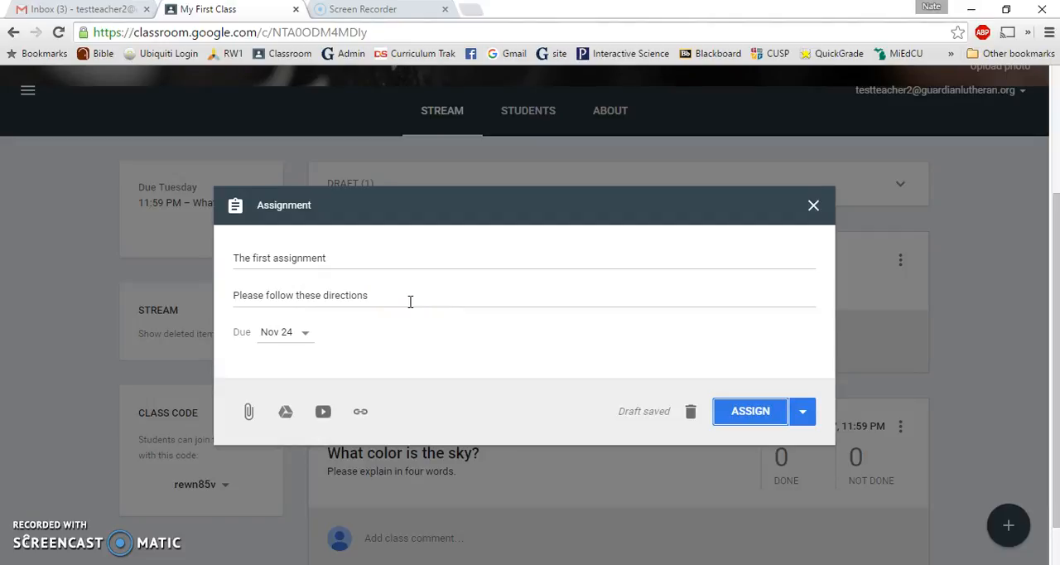
pyautogui.click(249, 412)
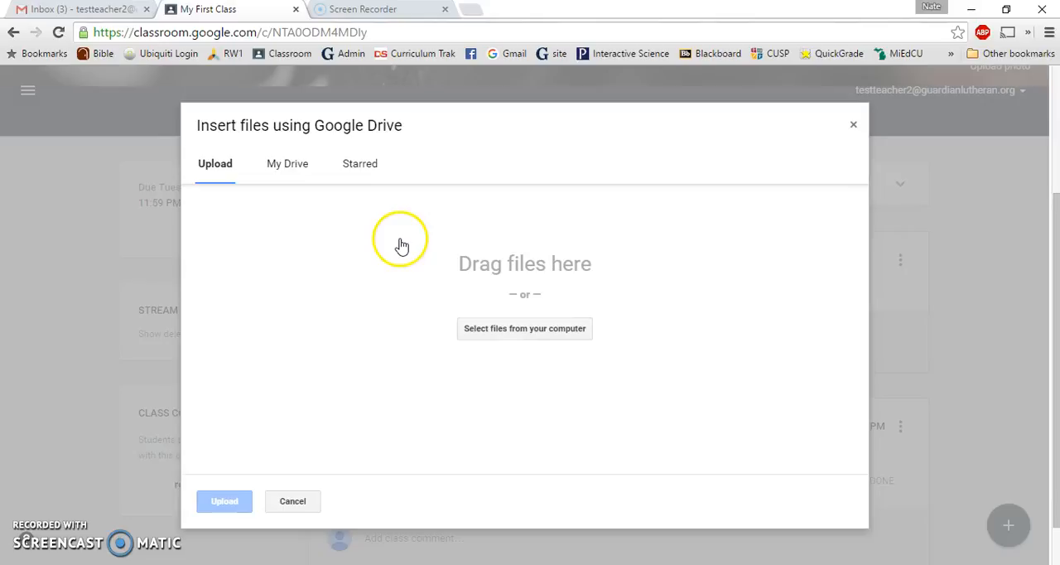
pyautogui.click(514, 332)
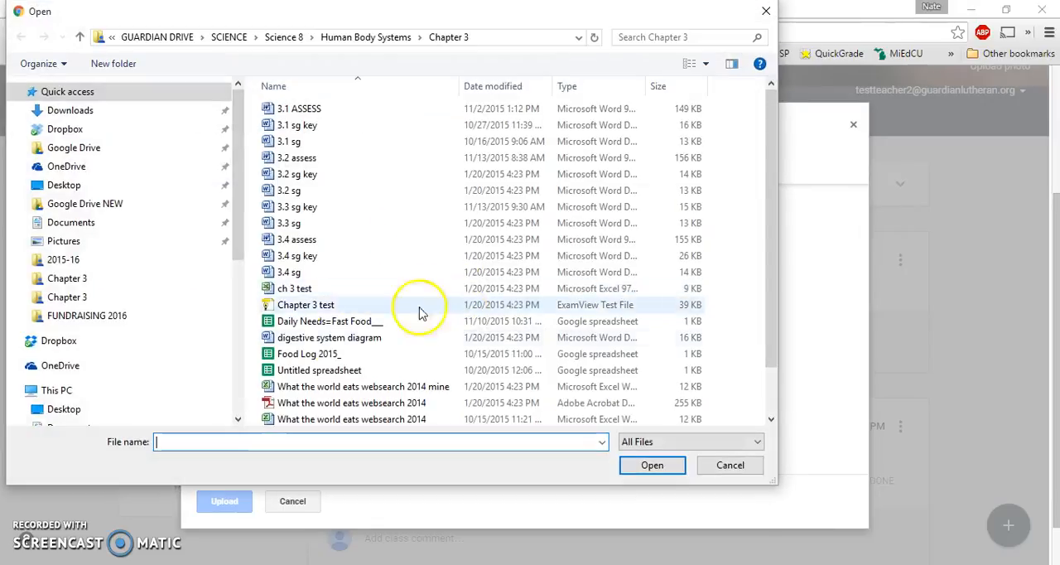
pyautogui.click(315, 323)
pyautogui.click(652, 465)
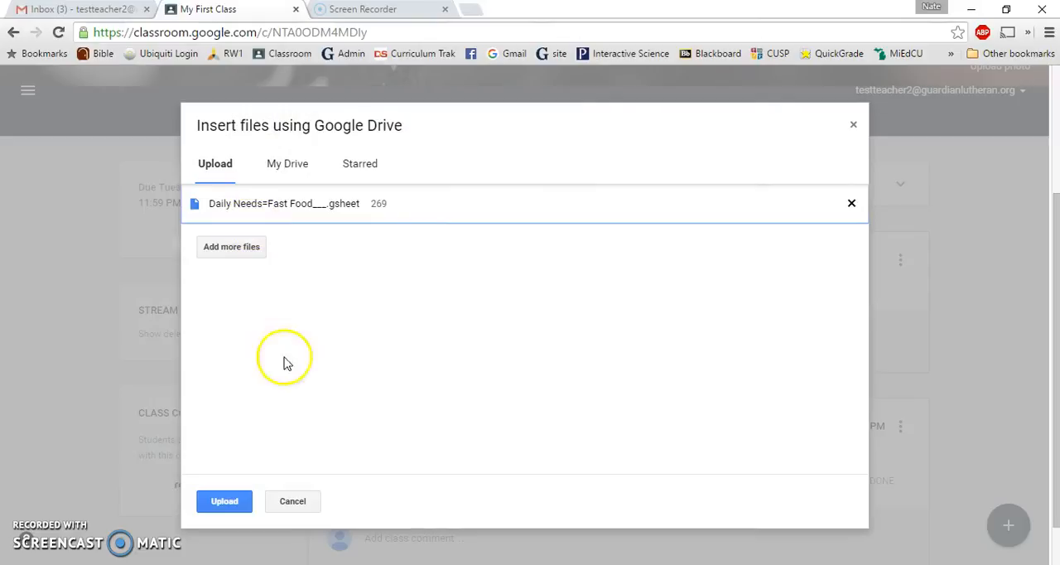
pyautogui.click(228, 507)
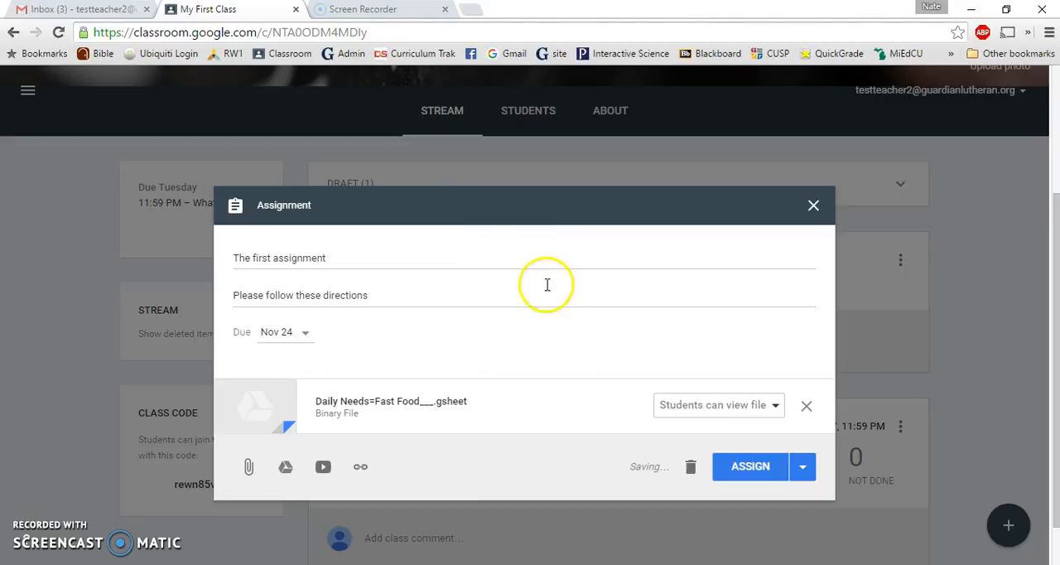
# Set the attached file to "Make a copy for each student" and assign the assignment to the class
pyautogui.click(776, 408)
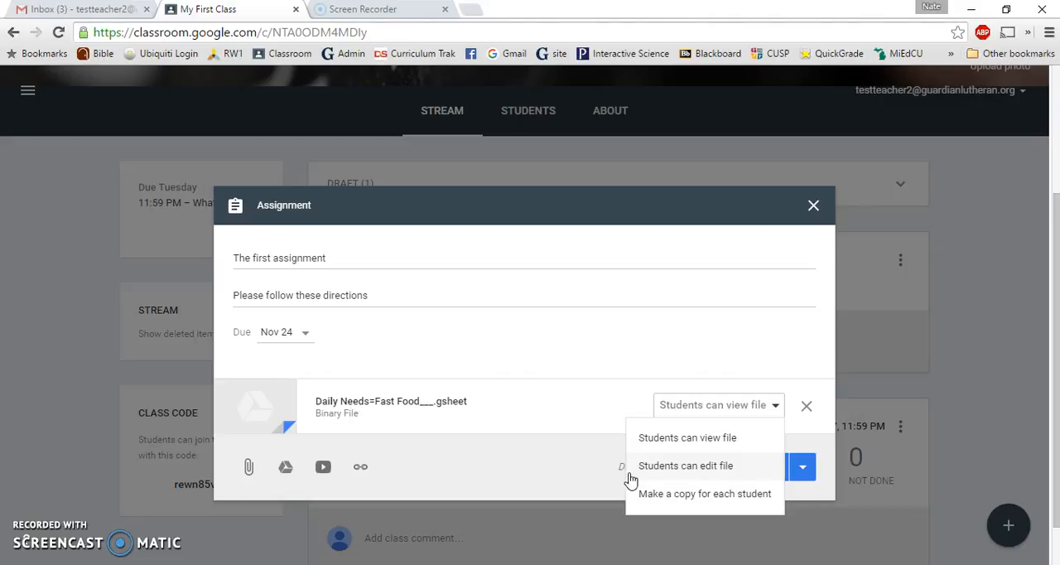
pyautogui.click(645, 479)
pyautogui.click(701, 497)
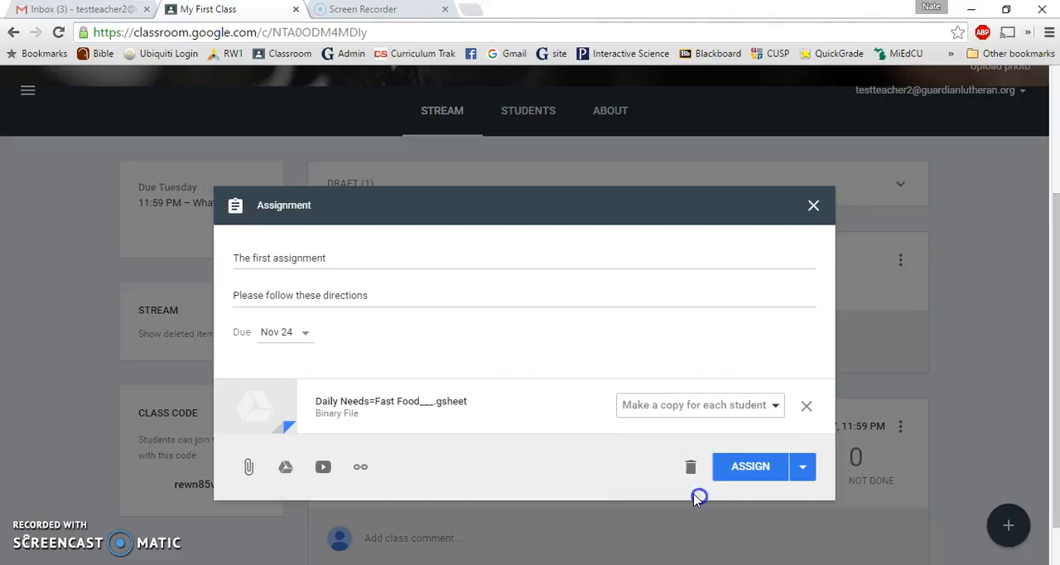
pyautogui.click(764, 469)
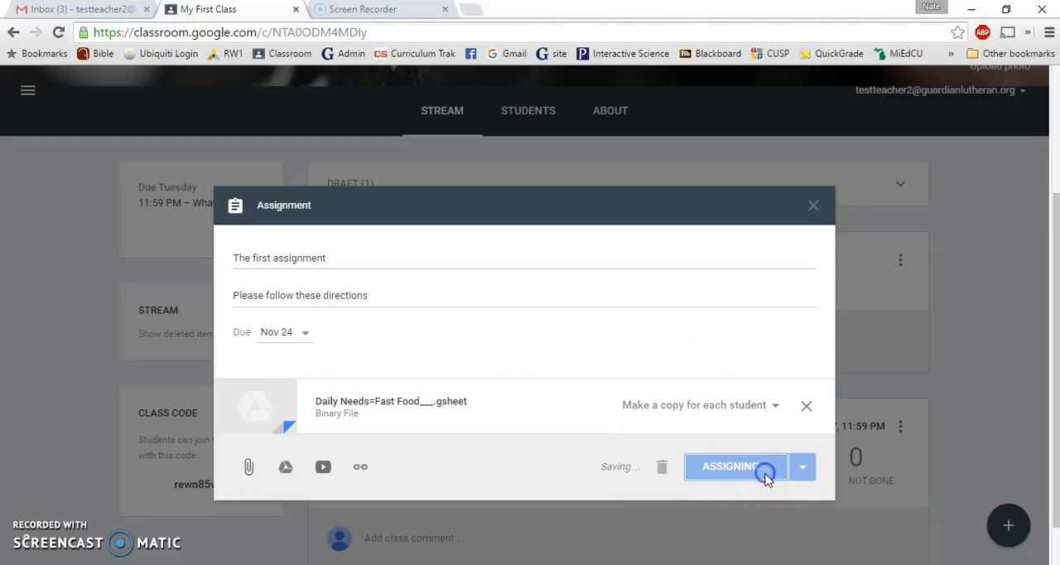